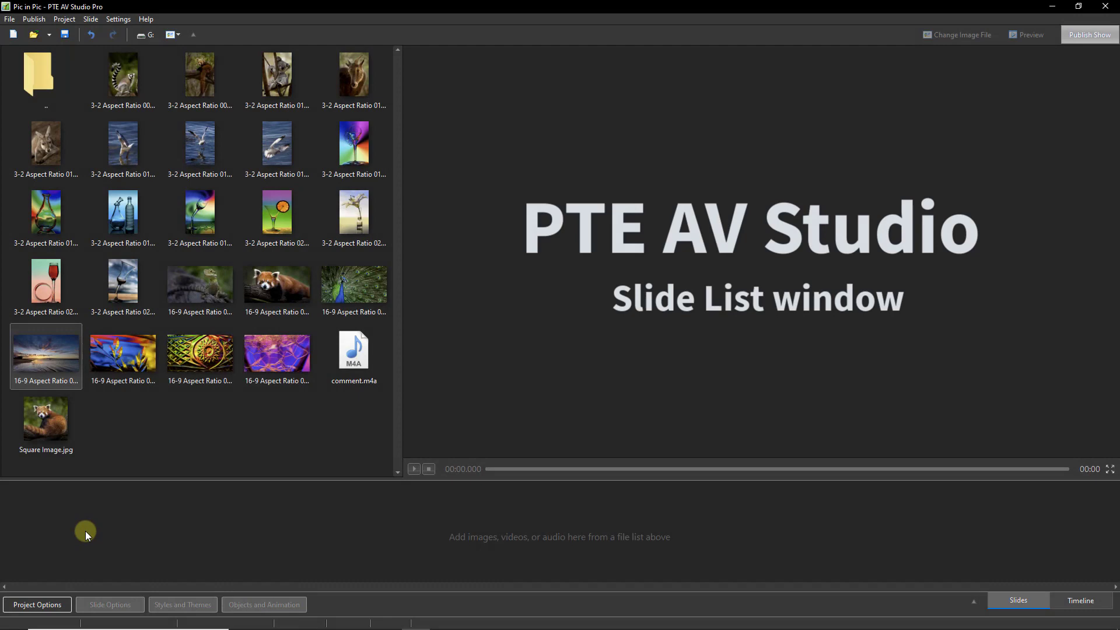
Step: Insert a blank first slide, then add the 16-9 Aspect Ratio 004 sunset photo as following slides
{"action": "right_click", "coordinate": [85, 531]}
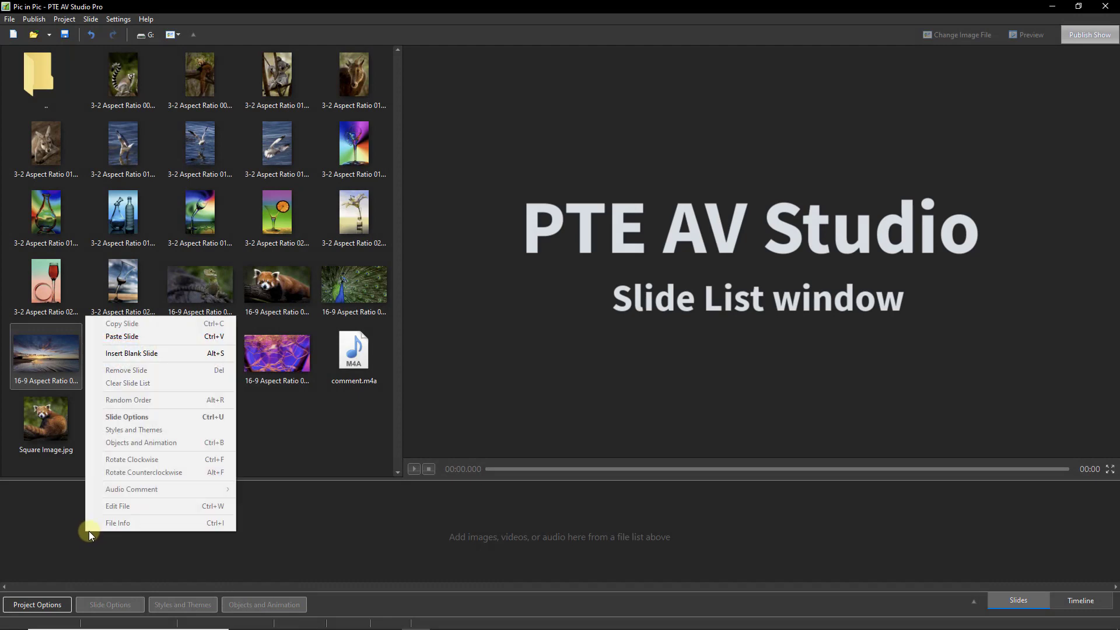
{"action": "left_click", "coordinate": [129, 354]}
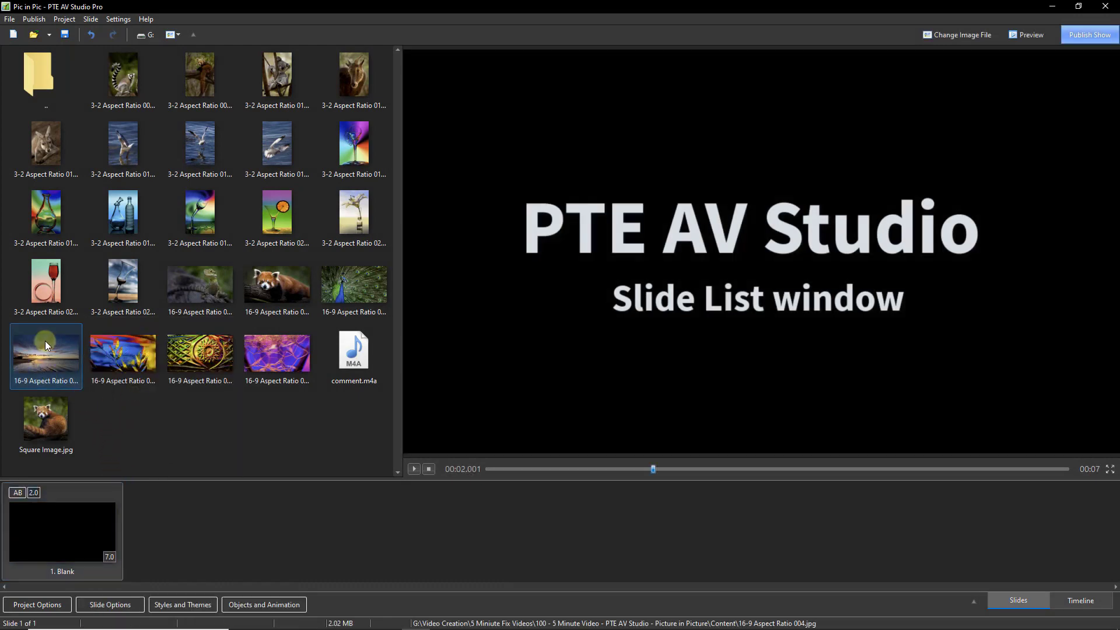
{"action": "left_click_drag", "start_coordinate": [46, 343], "coordinate": [78, 419]}
{"action": "left_click_drag", "start_coordinate": [175, 538], "coordinate": [171, 542]}
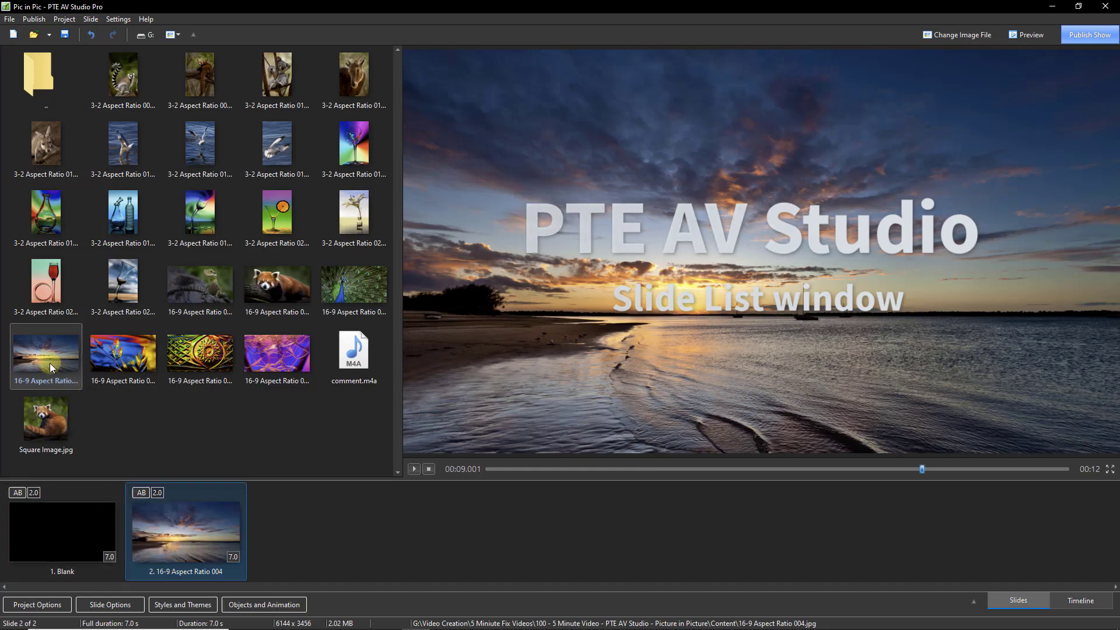
{"action": "left_click_drag", "start_coordinate": [50, 363], "coordinate": [295, 541]}
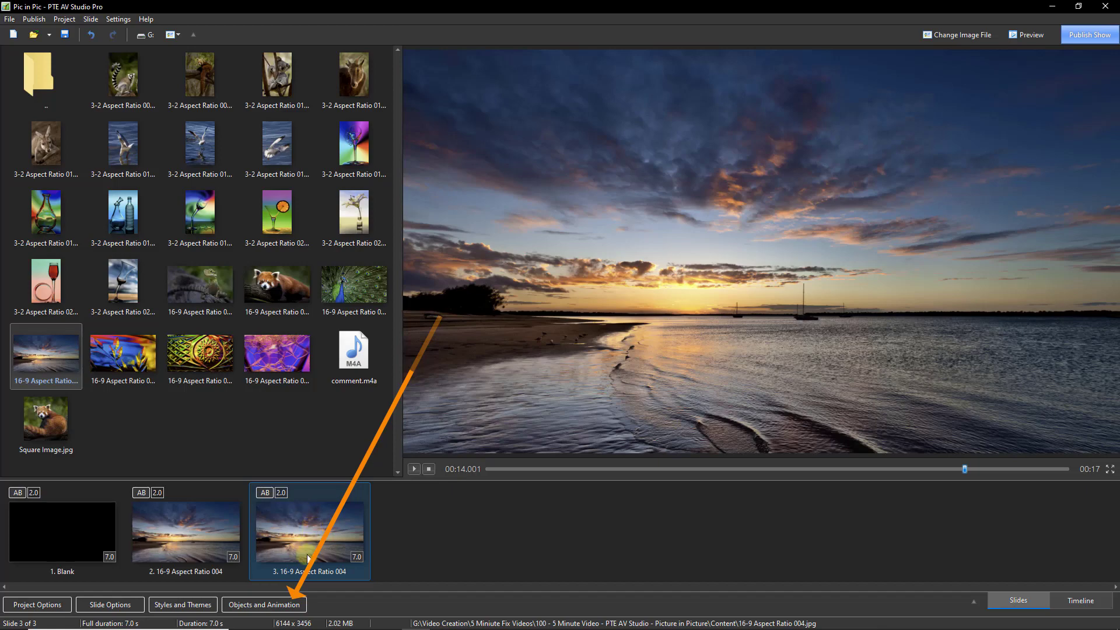
Step: On slide 3, layer seagull photos 3-2 Aspect Ratio 013, 014 and 015 over the sunset background
{"action": "left_click", "coordinate": [260, 606]}
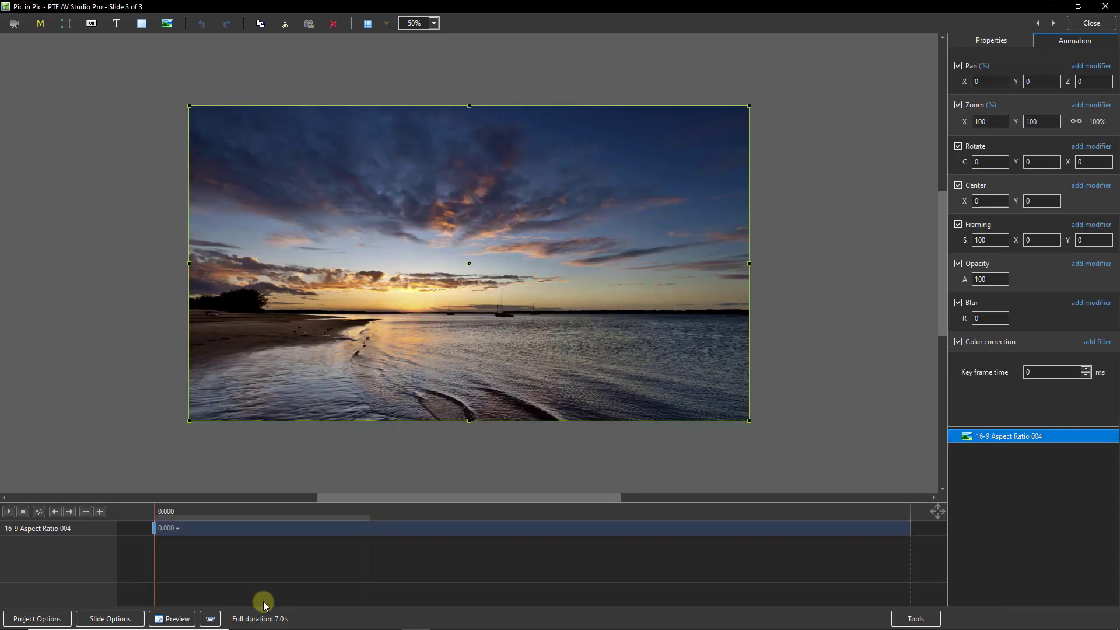
{"action": "left_click", "coordinate": [105, 201]}
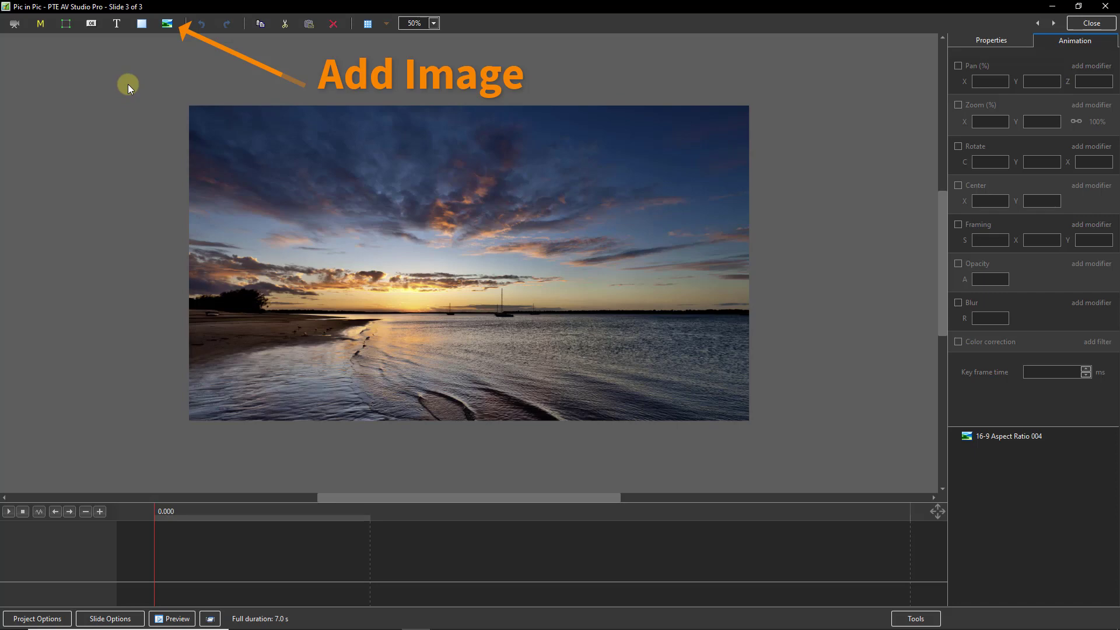
{"action": "left_click", "coordinate": [167, 23]}
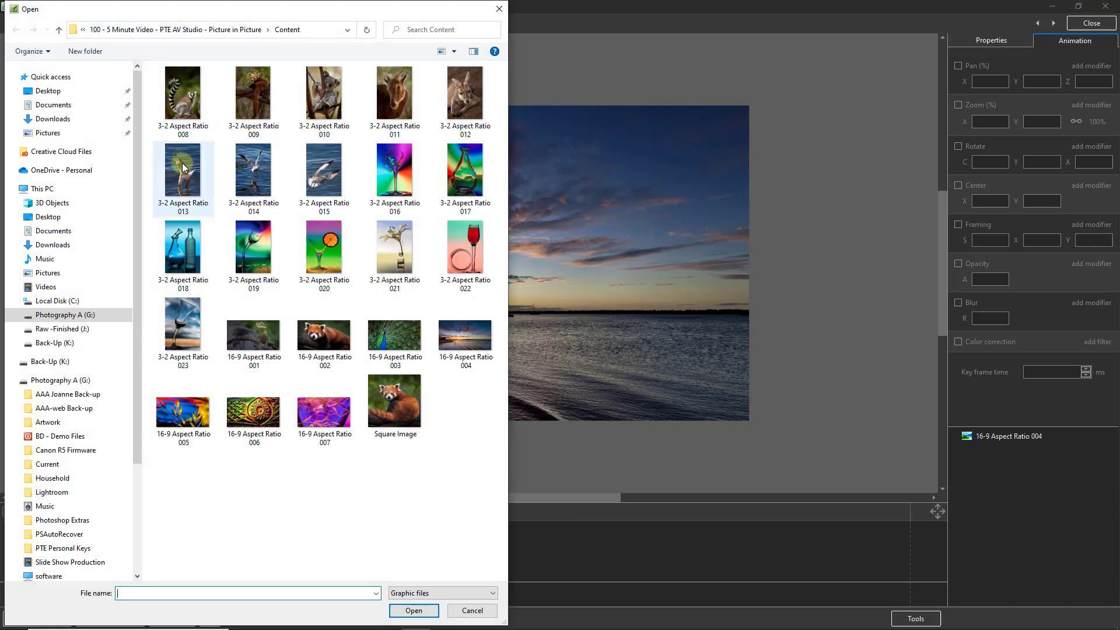
{"action": "left_click", "coordinate": [180, 163]}
{"action": "left_click", "coordinate": [252, 169], "text": "ctrl"}
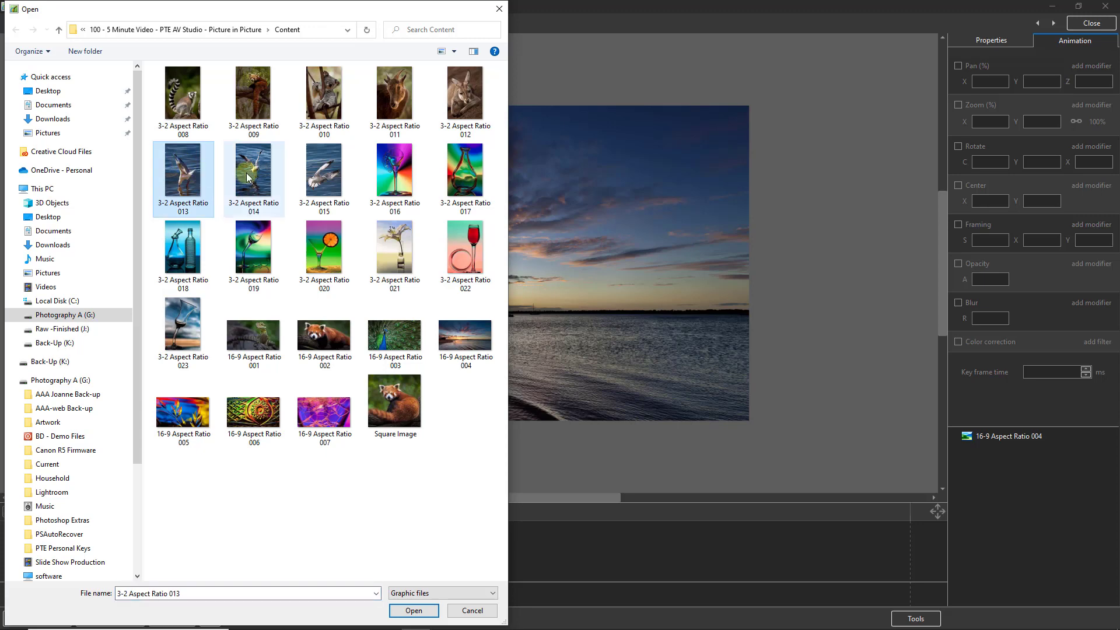
{"action": "left_click", "coordinate": [325, 182], "text": "ctrl"}
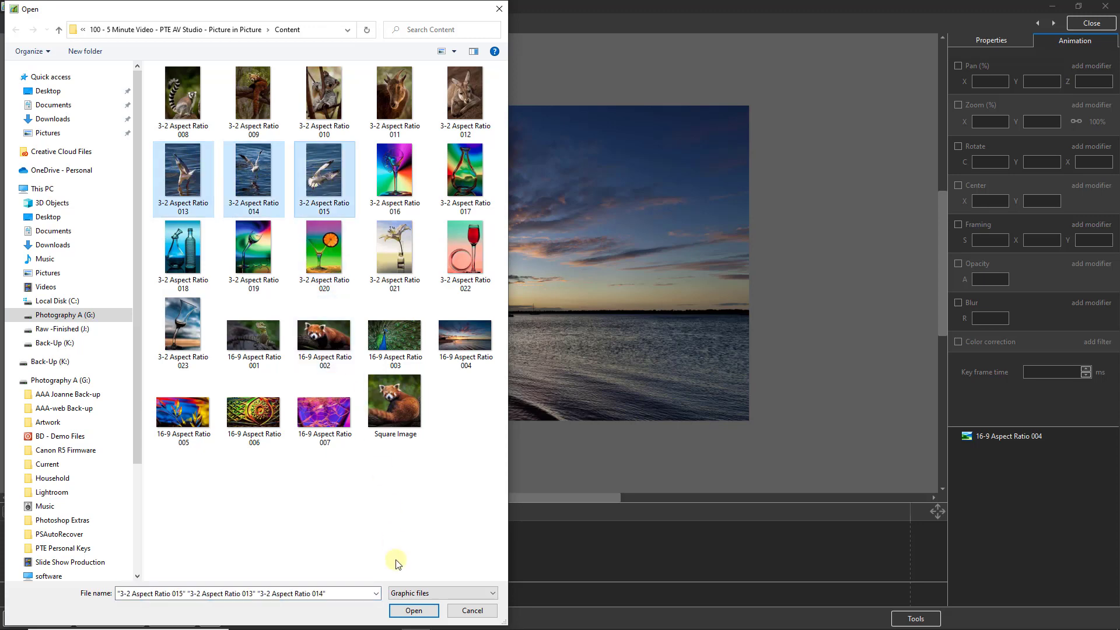
{"action": "left_click", "coordinate": [403, 611]}
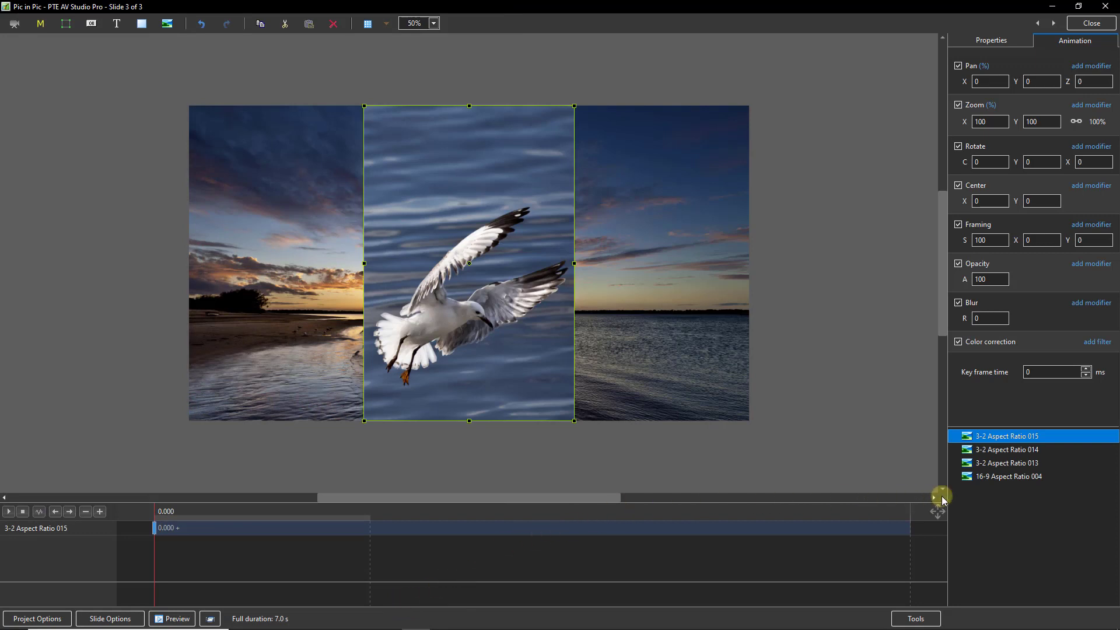
Step: Select seagull layers 013, 014 and 015 together and set their Zoom X to 80
{"action": "left_click", "coordinate": [988, 451], "text": "ctrl"}
{"action": "left_click", "coordinate": [984, 464], "text": "ctrl"}
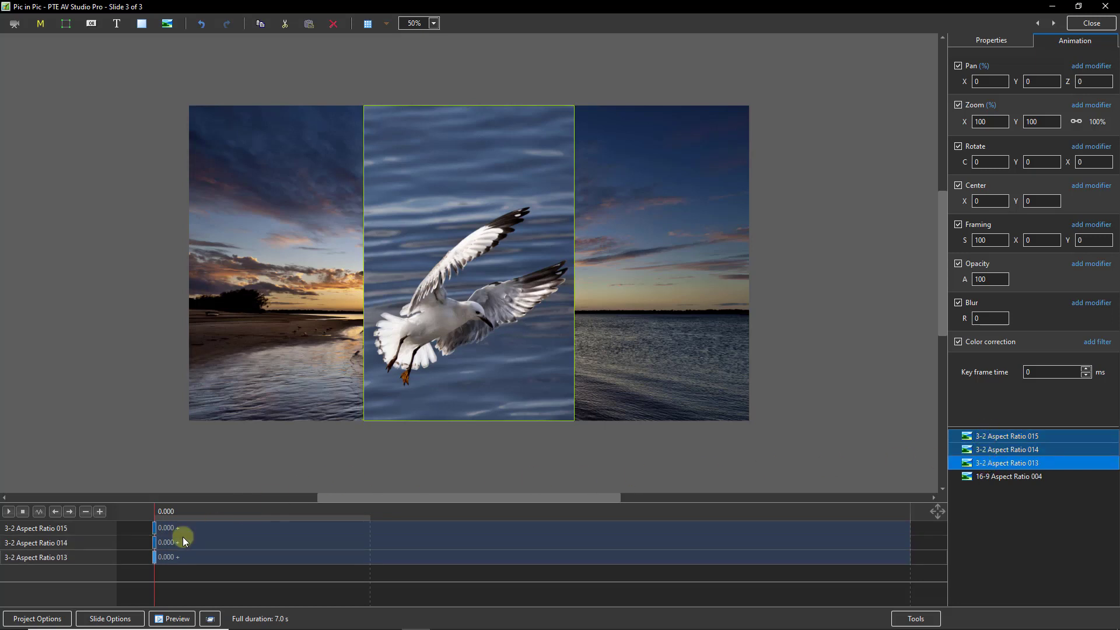
{"action": "left_click", "coordinate": [155, 541]}
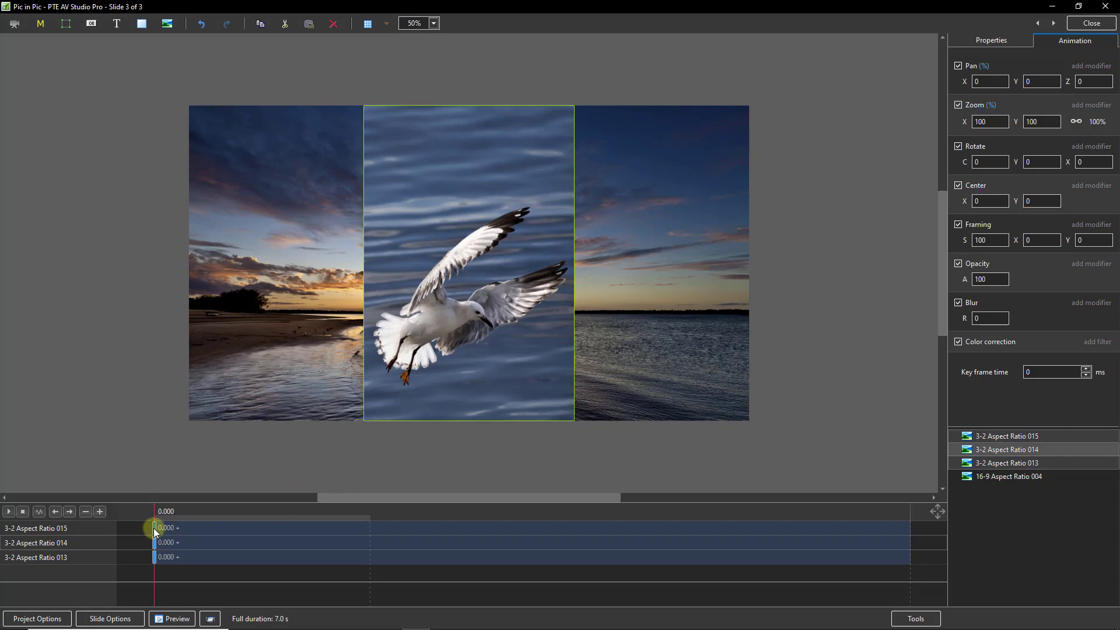
{"action": "left_click", "coordinate": [156, 528]}
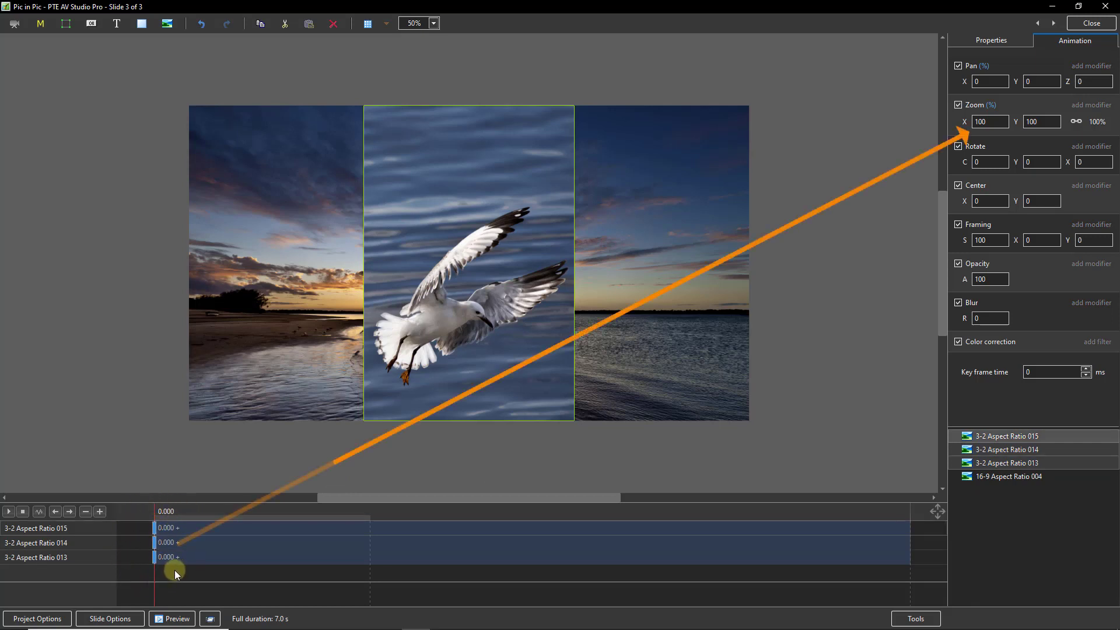
{"action": "left_click", "coordinate": [992, 120]}
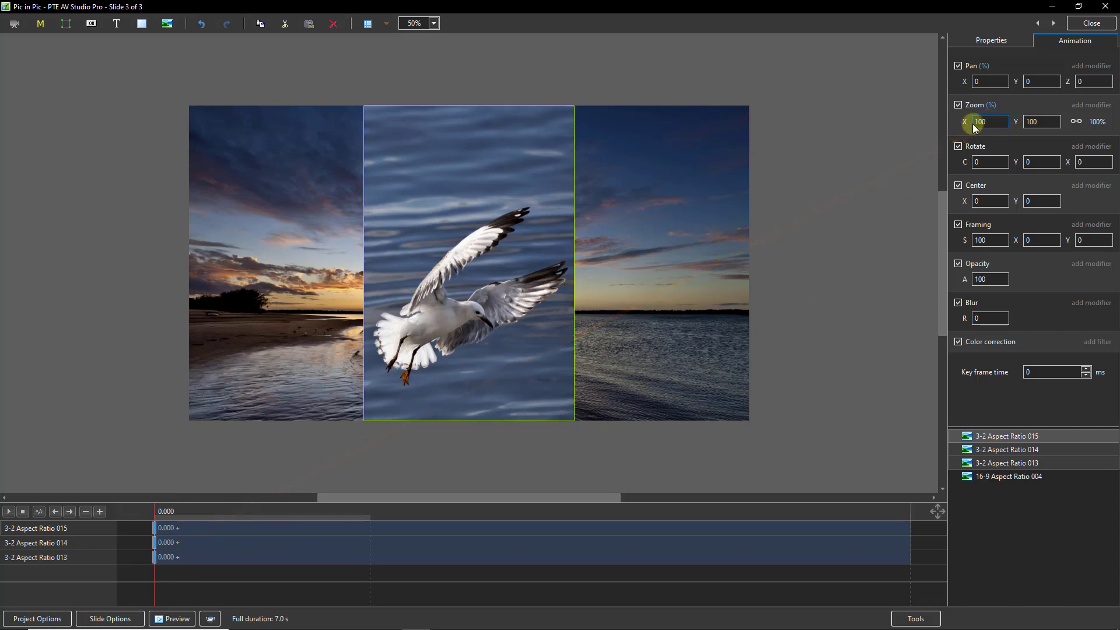
{"action": "double_click", "coordinate": [989, 125]}
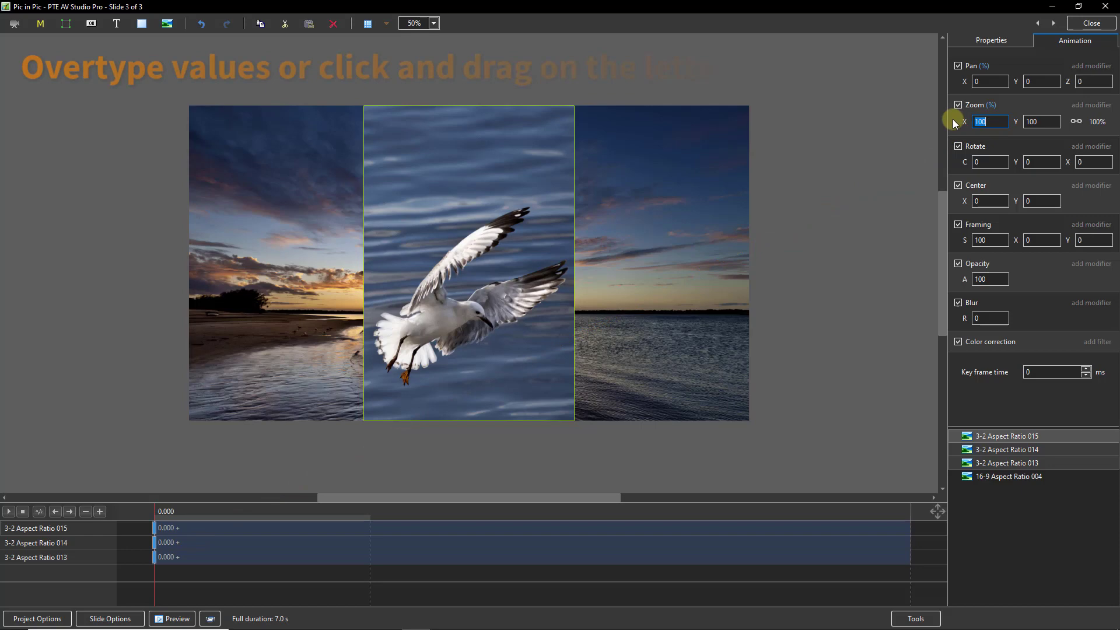
{"action": "type", "text": "80"}
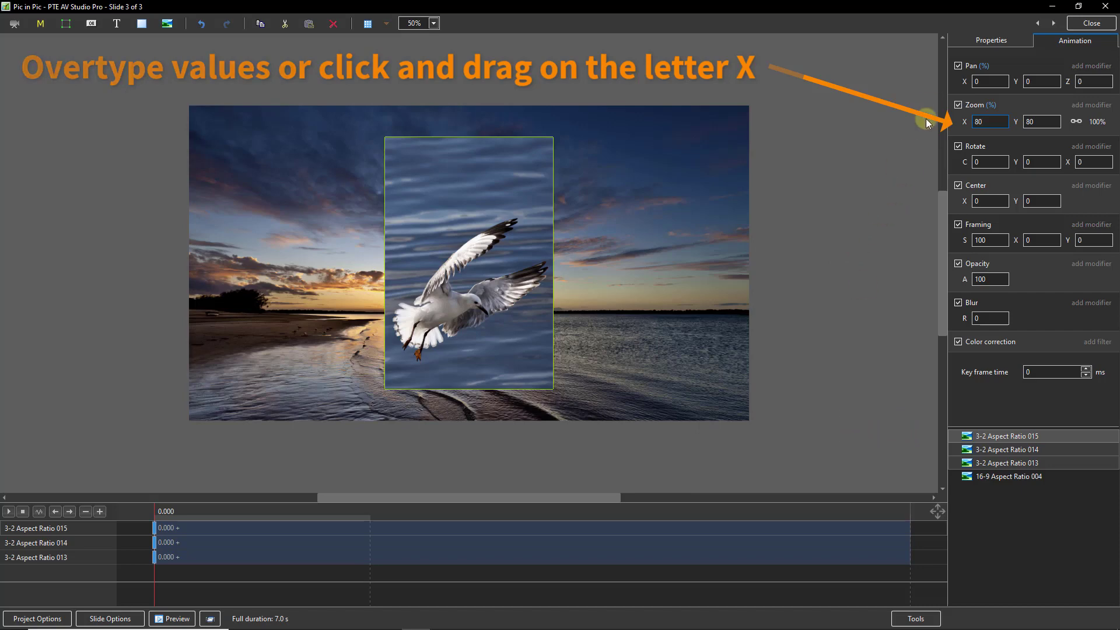
Step: Enable a white Border of width 10 and a Shadow on the seagull layers
{"action": "left_click", "coordinate": [992, 42]}
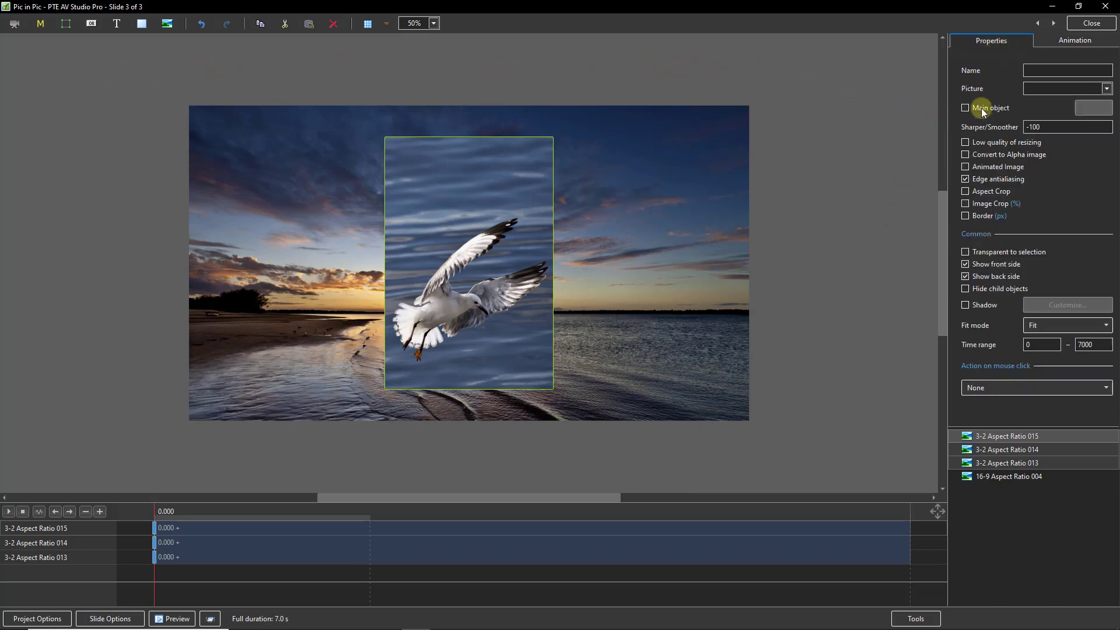
{"action": "left_click", "coordinate": [966, 216]}
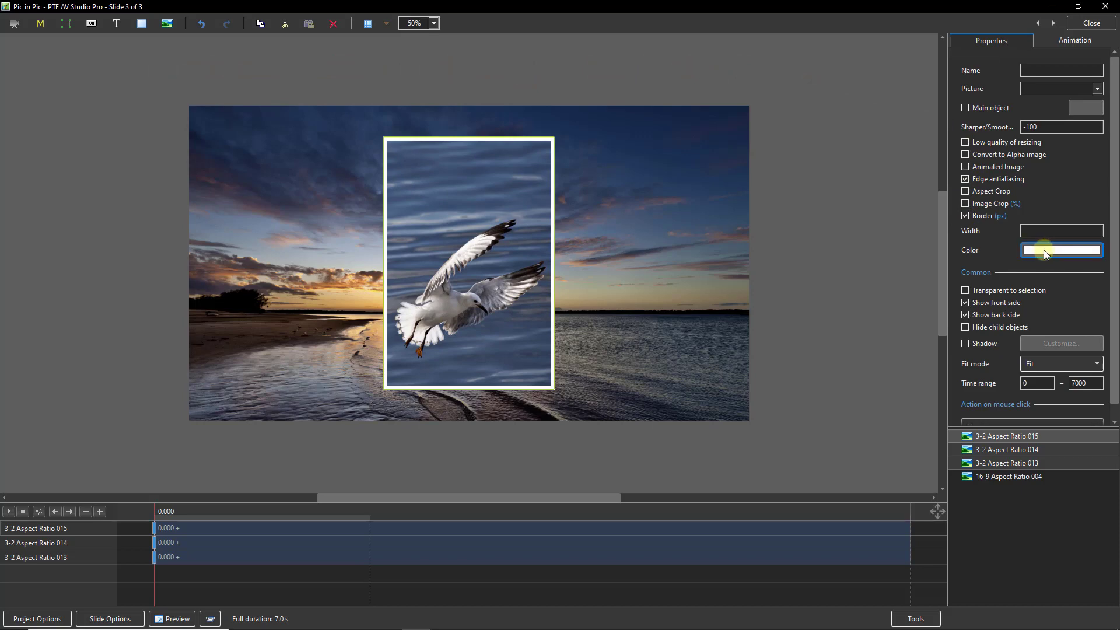
{"action": "left_click", "coordinate": [1031, 231]}
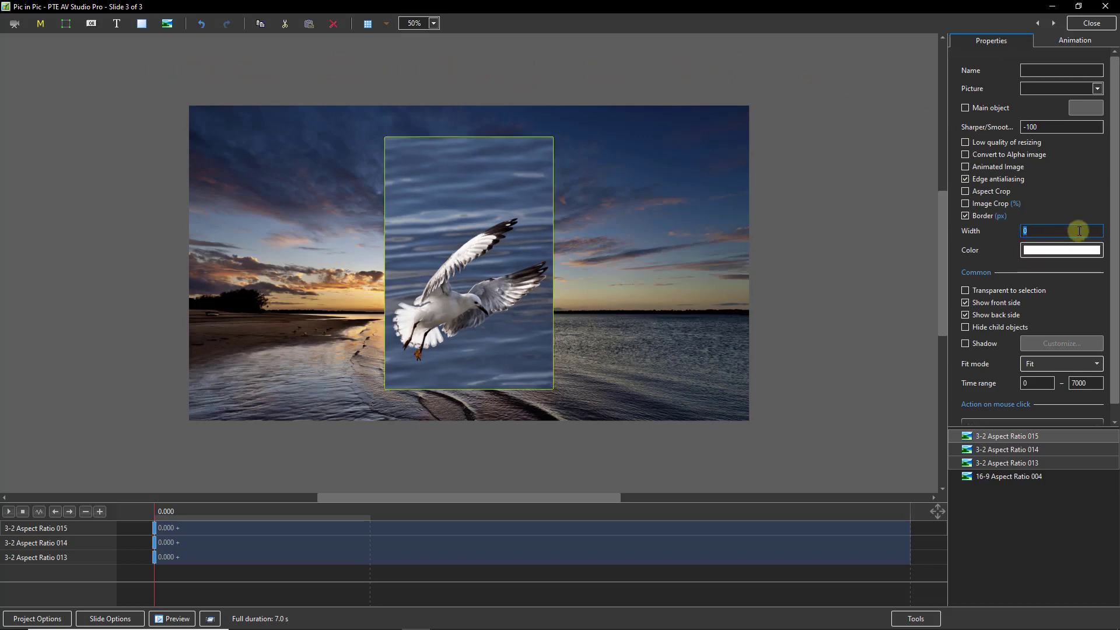
{"action": "type", "text": "10"}
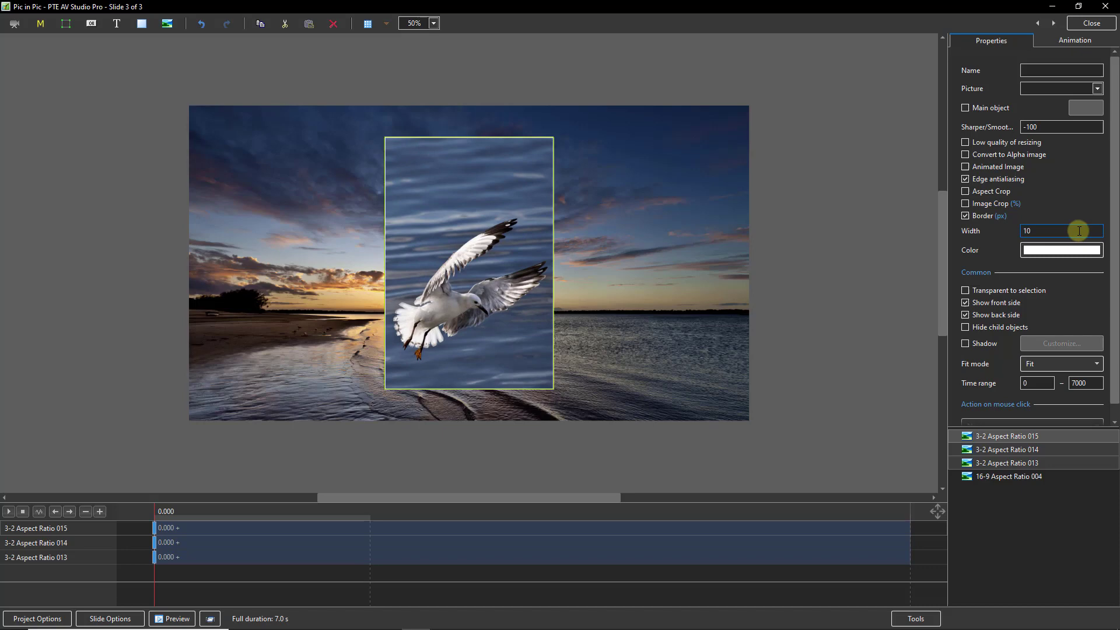
{"action": "left_click", "coordinate": [965, 344]}
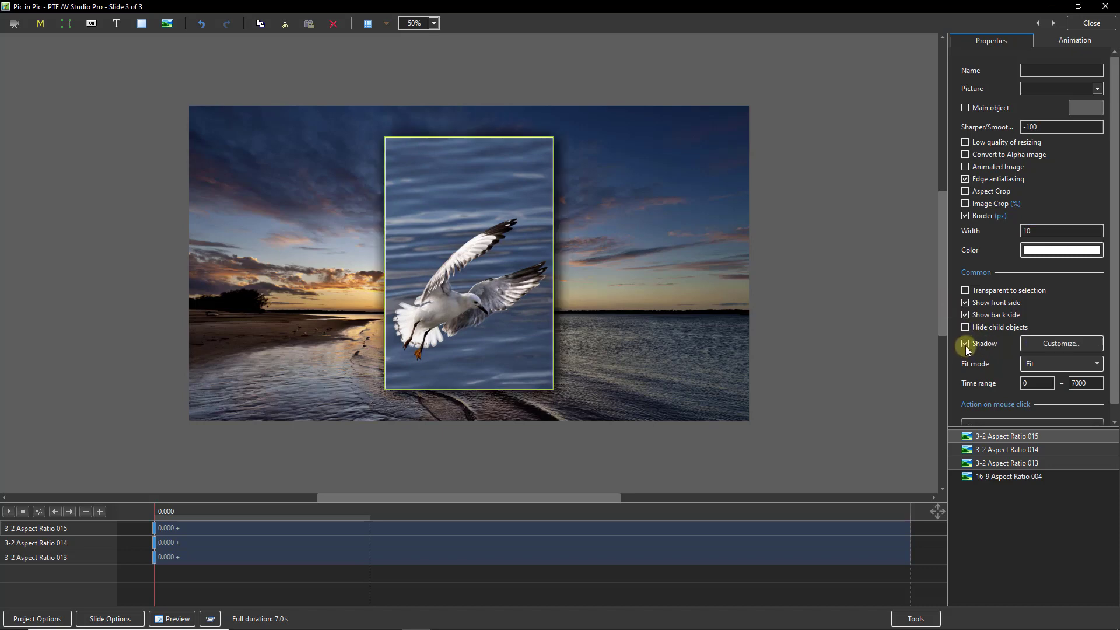
Step: Set Pan X of seagull layer 3-2 Aspect Ratio 015 to -65, shifting it left
{"action": "left_click", "coordinate": [990, 439]}
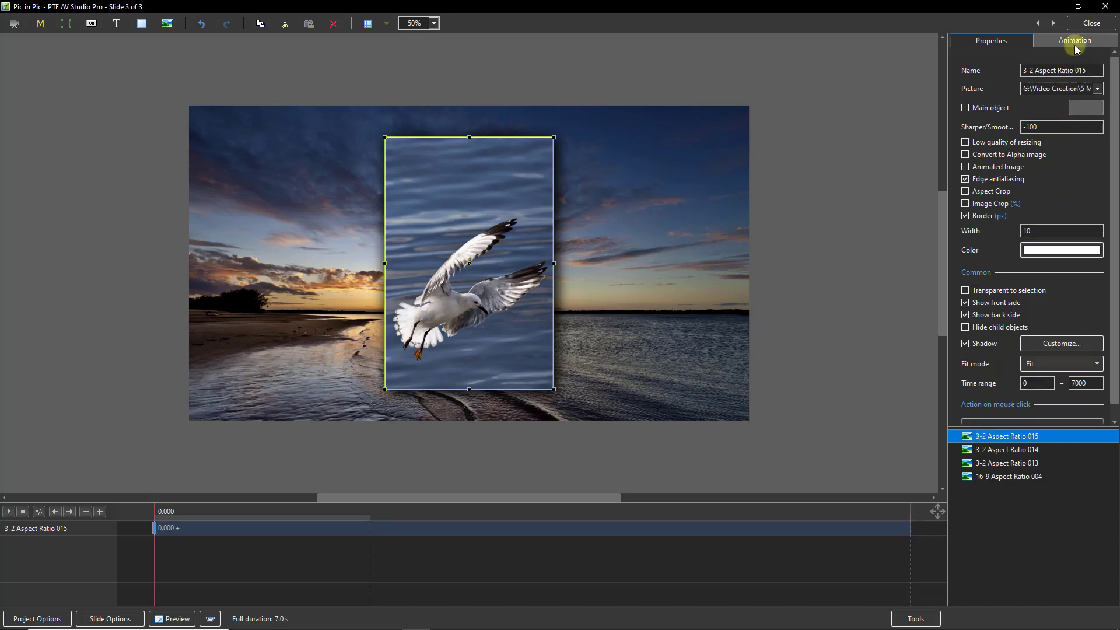
{"action": "left_click", "coordinate": [1069, 42]}
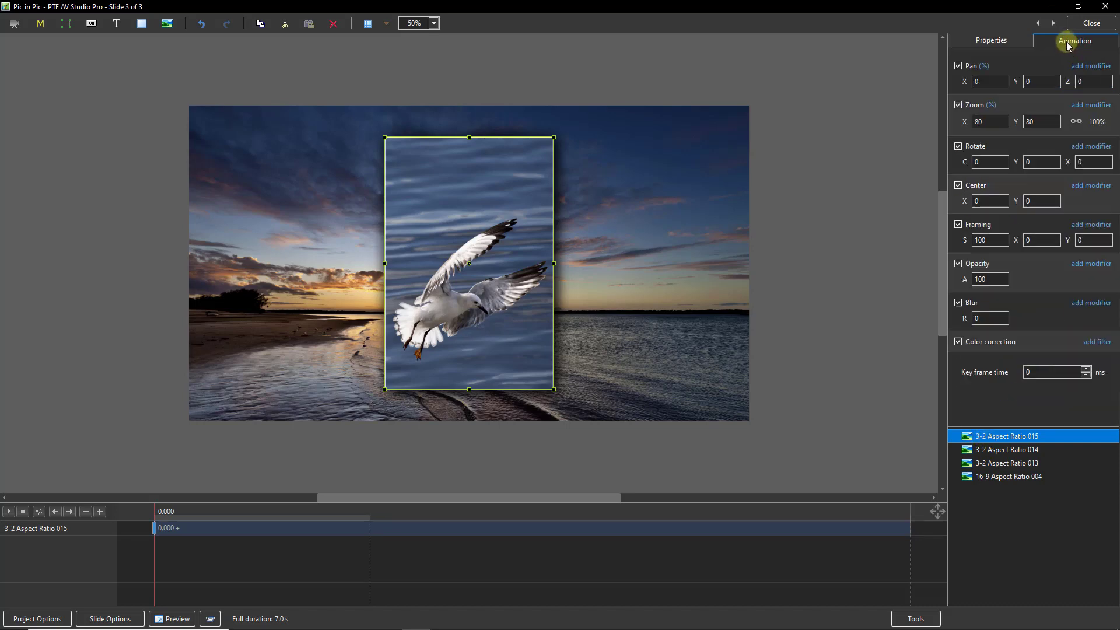
{"action": "double_click", "coordinate": [987, 83]}
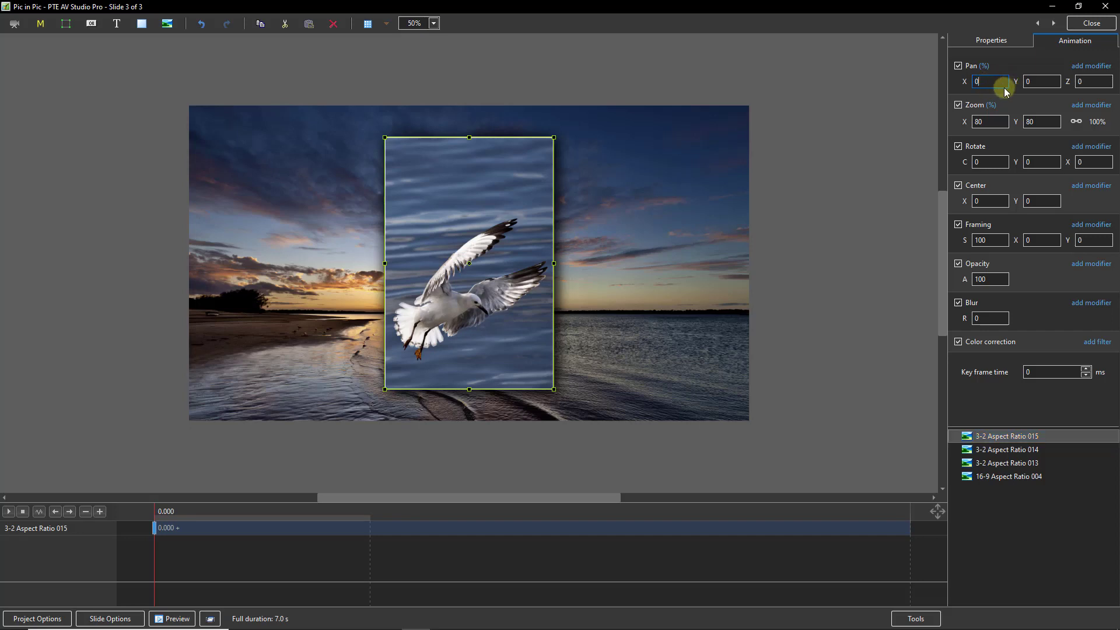
{"action": "left_click", "coordinate": [996, 83]}
{"action": "scroll", "coordinate": [996, 84], "scroll_direction": "down", "scroll_amount": 19}
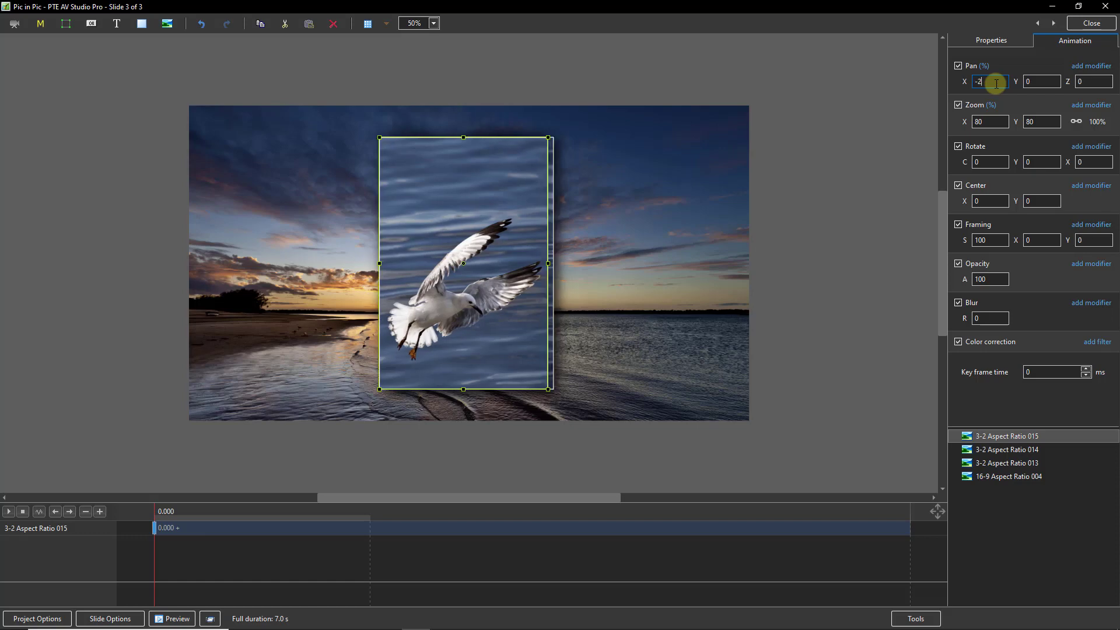
{"action": "scroll", "coordinate": [997, 83], "scroll_direction": "down", "scroll_amount": 20}
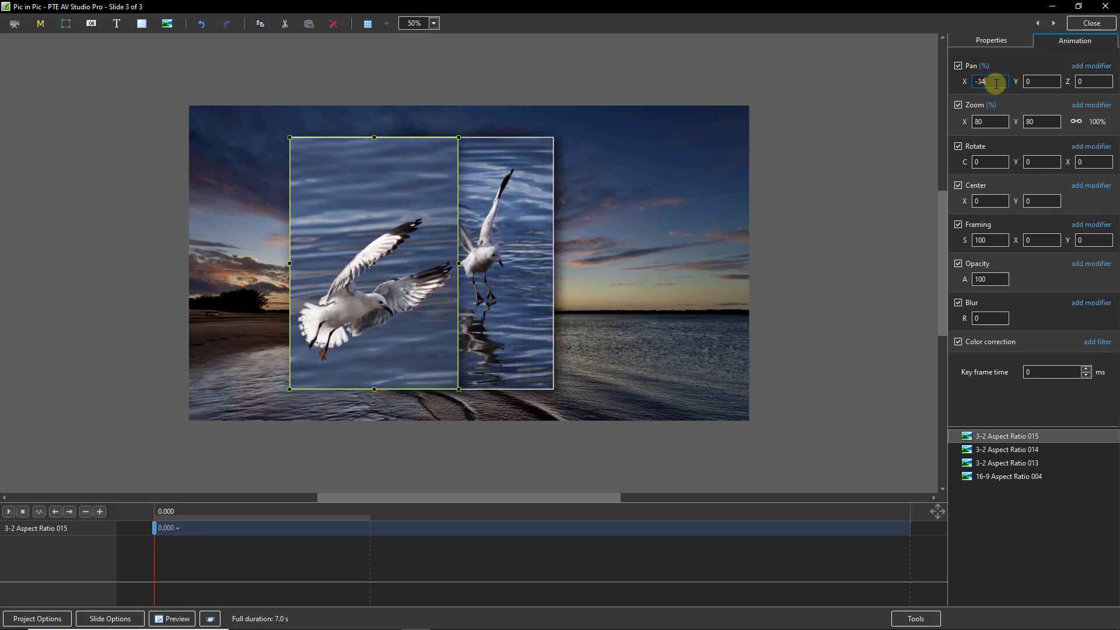
{"action": "scroll", "coordinate": [997, 83], "scroll_direction": "down", "scroll_amount": 3}
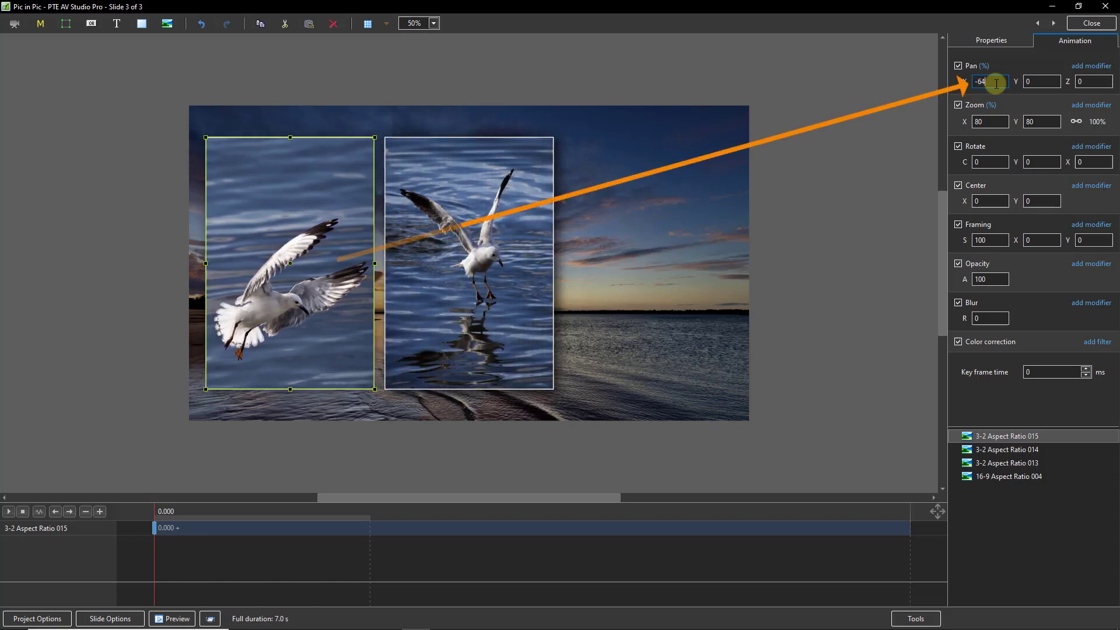
{"action": "scroll", "coordinate": [996, 84], "scroll_direction": "down", "scroll_amount": 1}
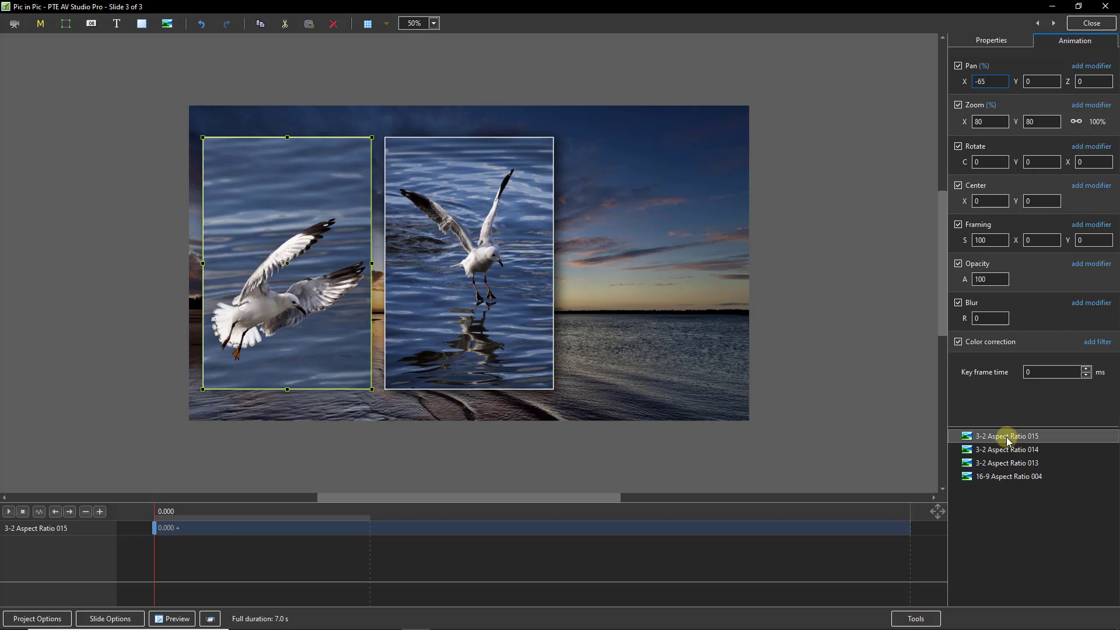
Step: Set Pan X of seagull layer 3-2 Aspect Ratio 013 to 65, shifting it right
{"action": "left_click", "coordinate": [986, 451]}
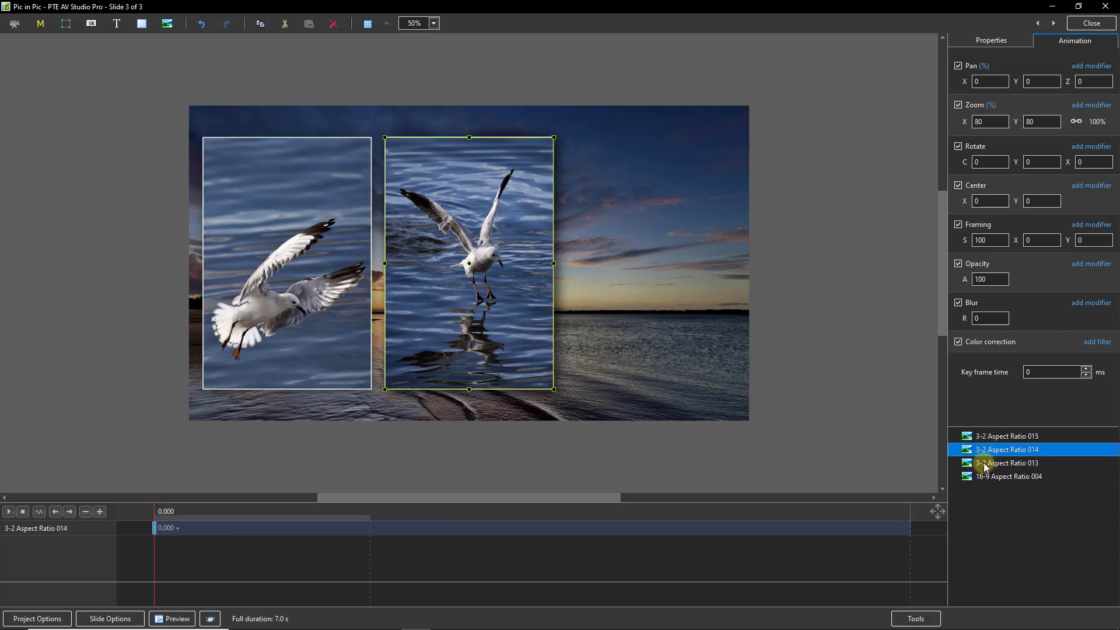
{"action": "left_click", "coordinate": [986, 465]}
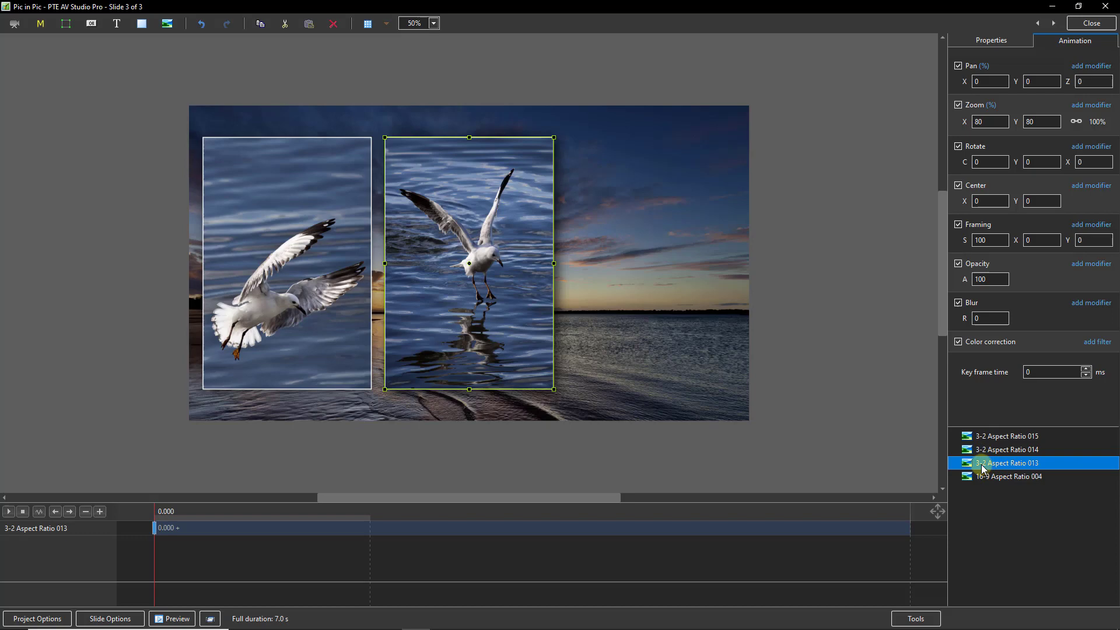
{"action": "left_click", "coordinate": [980, 81]}
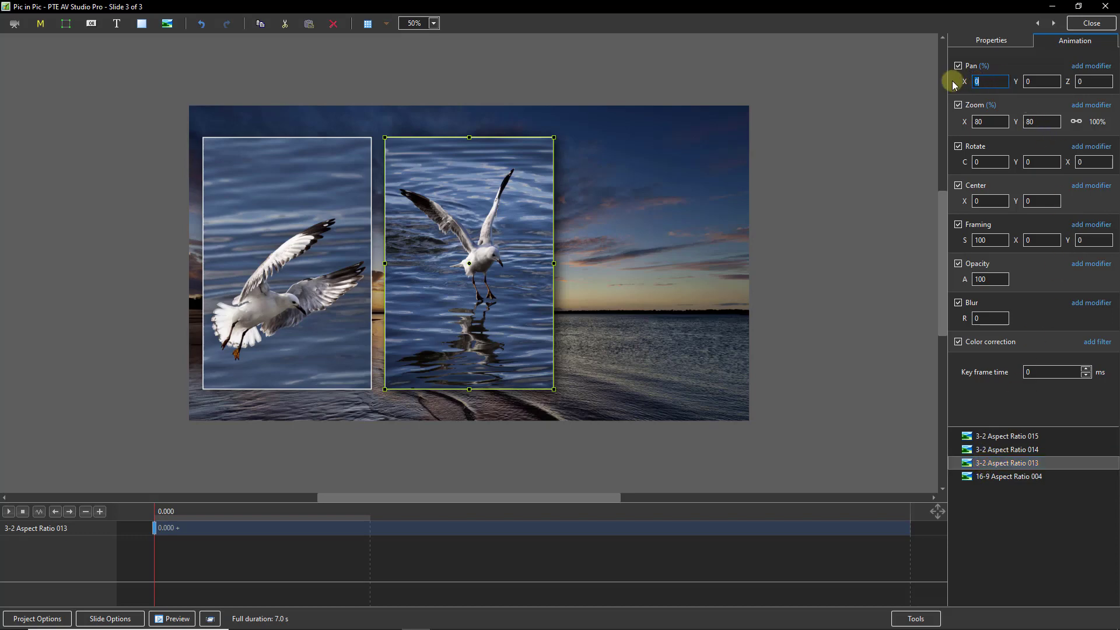
{"action": "type", "text": "65"}
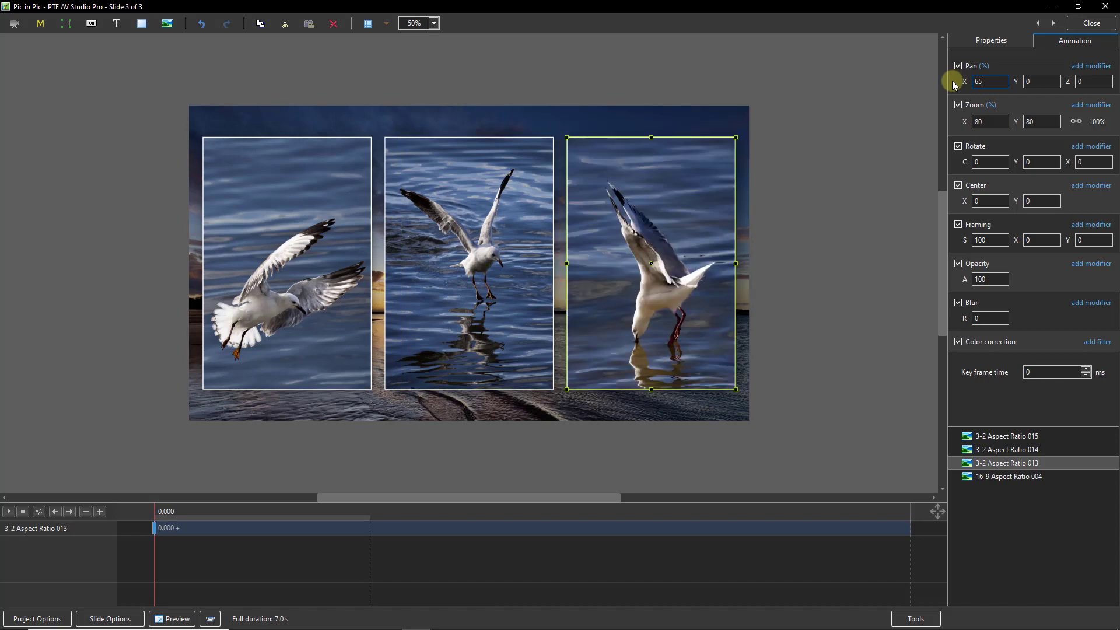
{"action": "key", "text": "Return"}
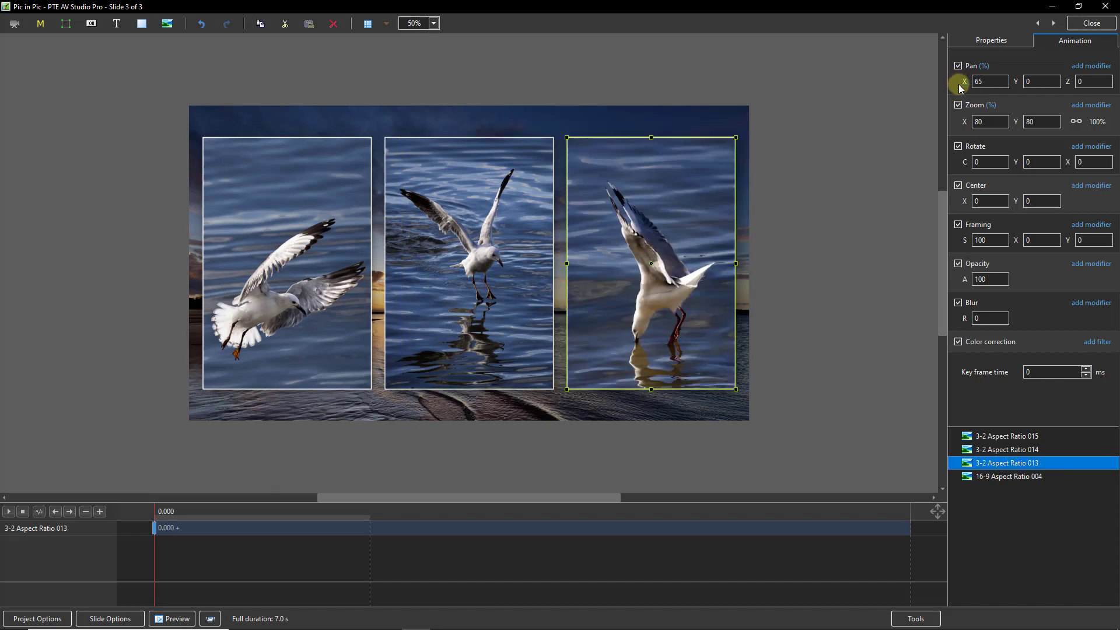
Step: Raise the Blur R of the 16-9 Aspect Ratio 004 background to about 22
{"action": "left_click", "coordinate": [987, 482]}
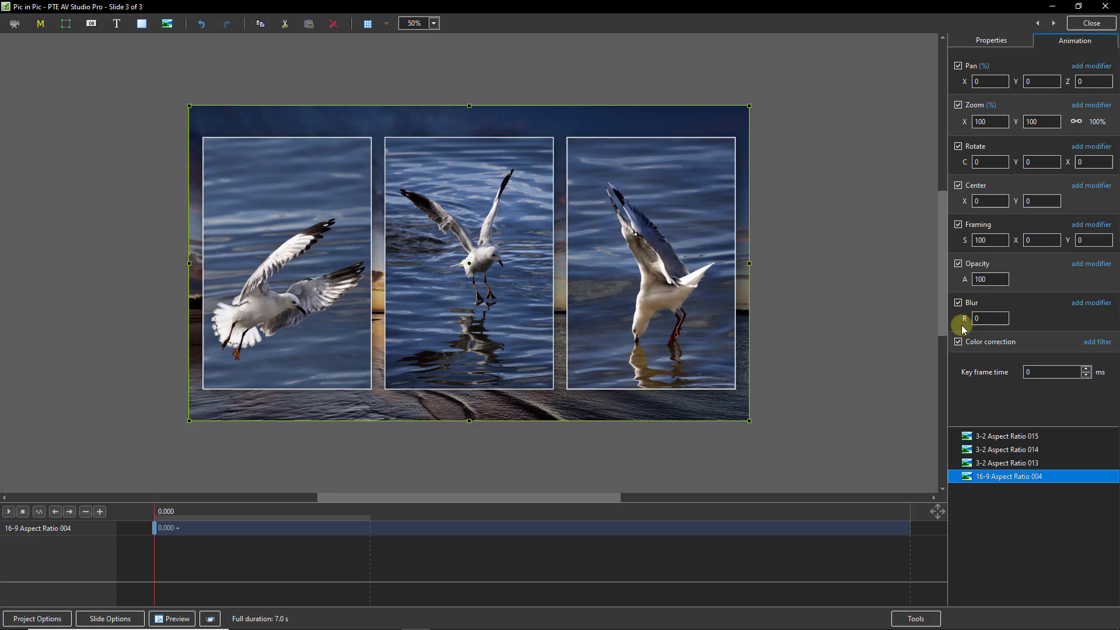
{"action": "left_click_drag", "start_coordinate": [963, 318], "coordinate": [977, 320]}
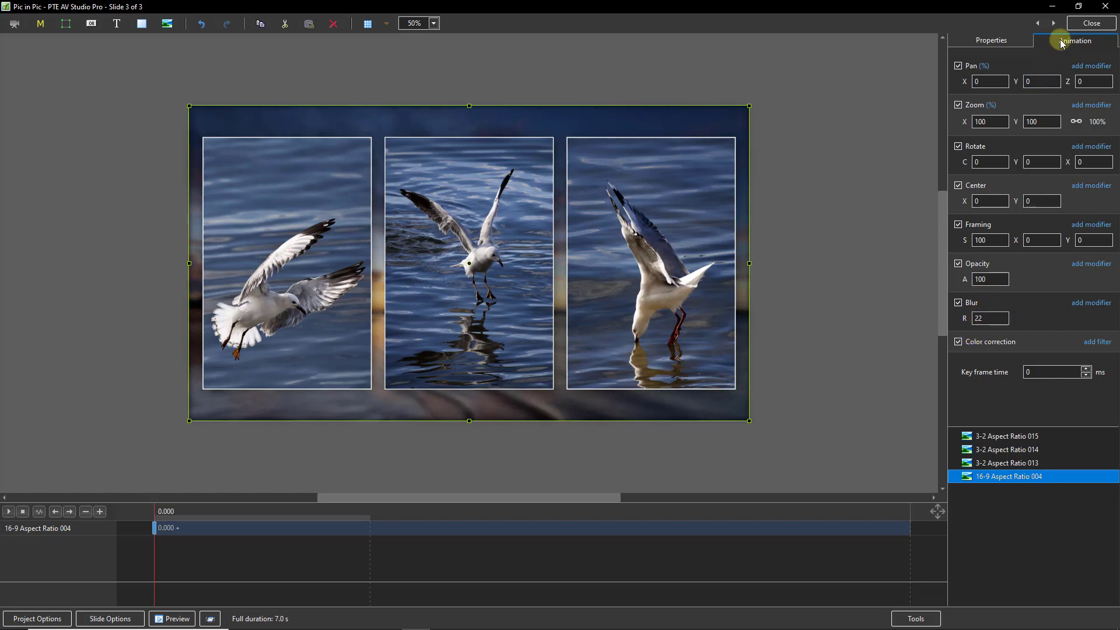
Step: Close the object editor, append the 16-9 Aspect Ratio 004 sunset as a final slide, and preview
{"action": "left_click", "coordinate": [1086, 25]}
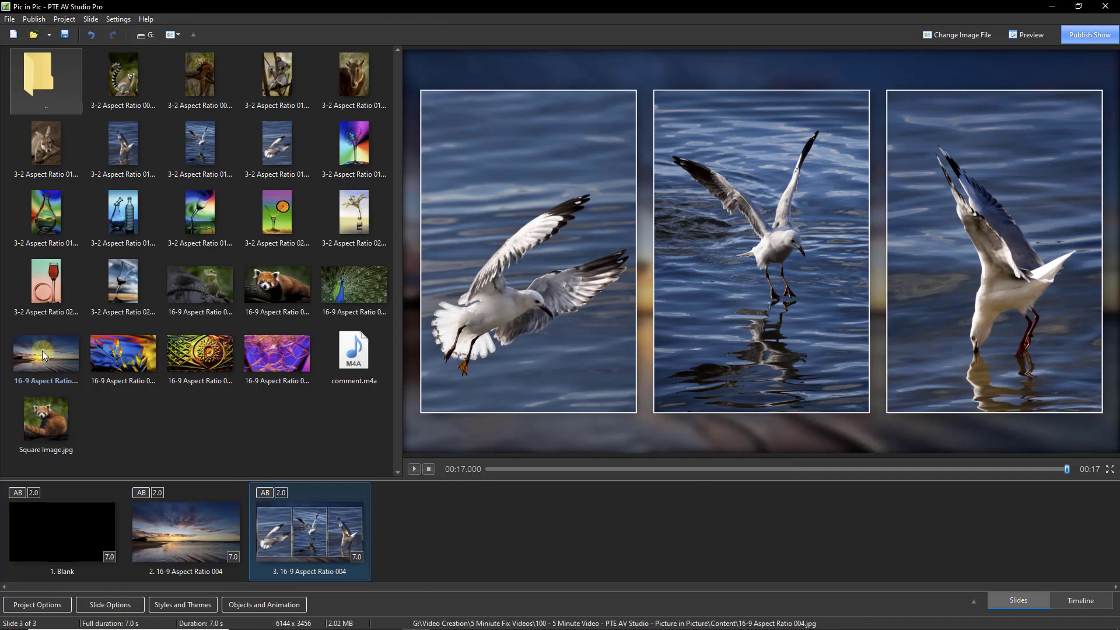
{"action": "left_click_drag", "start_coordinate": [43, 348], "coordinate": [429, 544]}
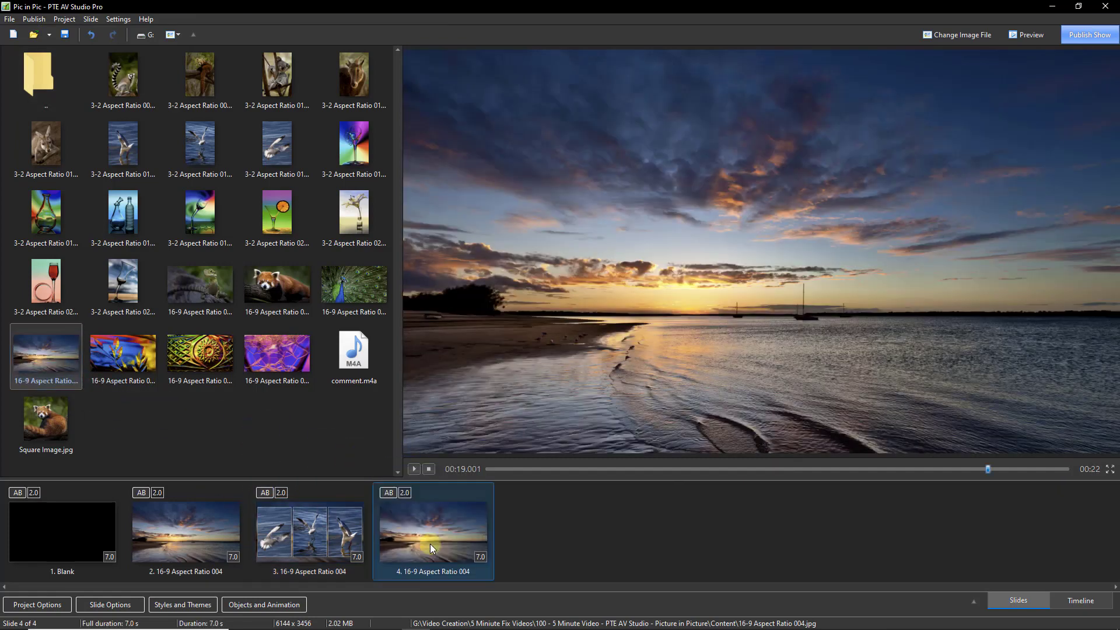
{"action": "left_click", "coordinate": [193, 532]}
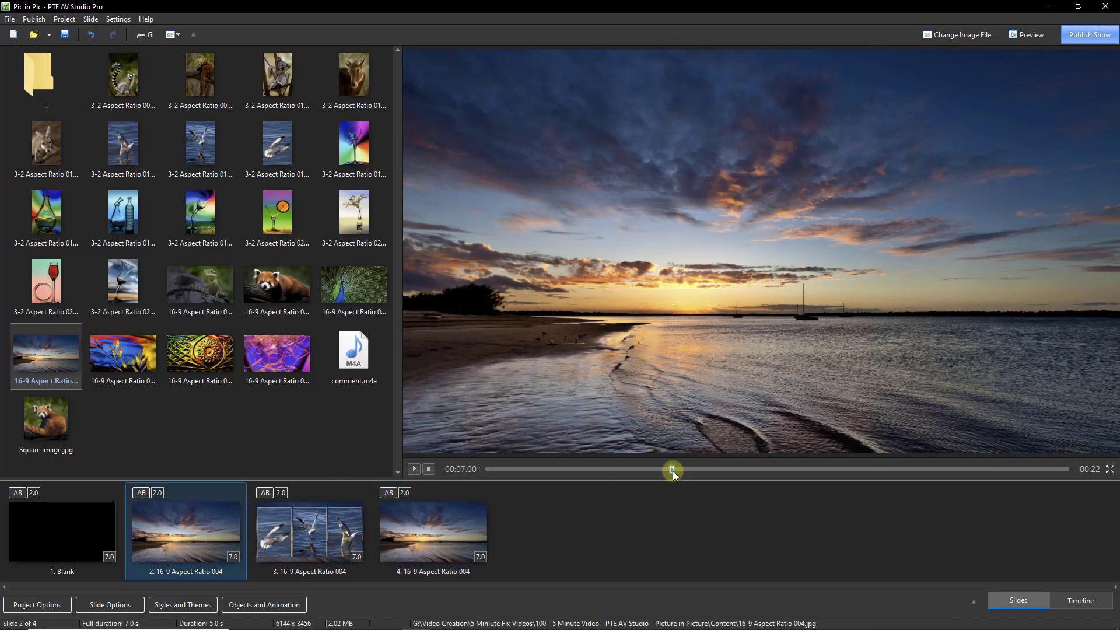
{"action": "left_click_drag", "start_coordinate": [674, 469], "coordinate": [974, 499]}
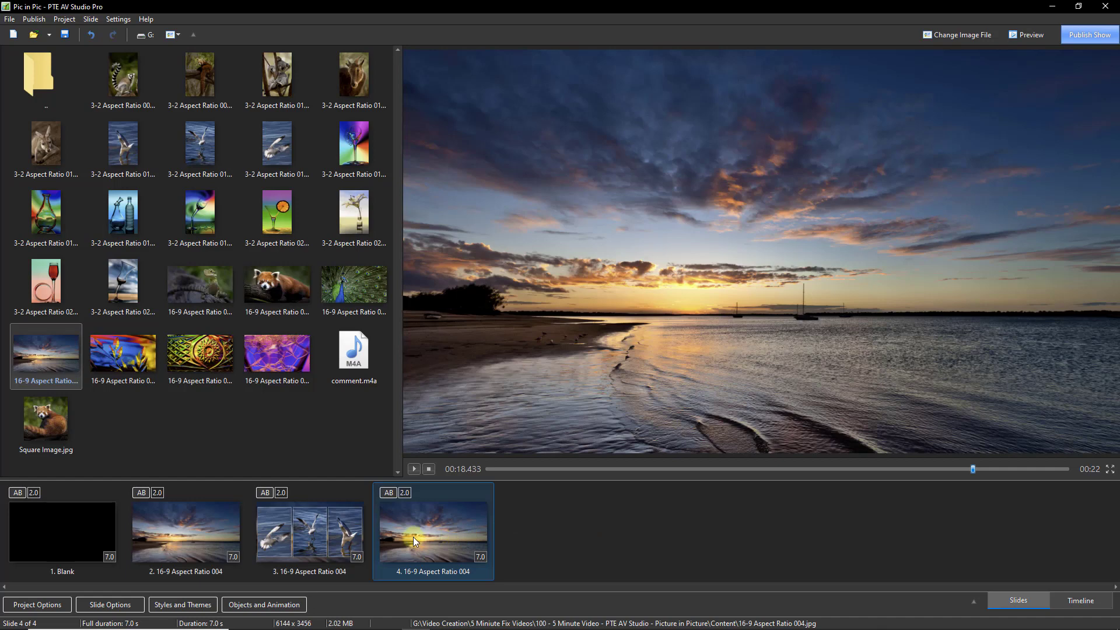
Step: Duplicate slide 3 twice with Ctrl+D, creating identical slides 4 and 5
{"action": "left_click", "coordinate": [302, 538]}
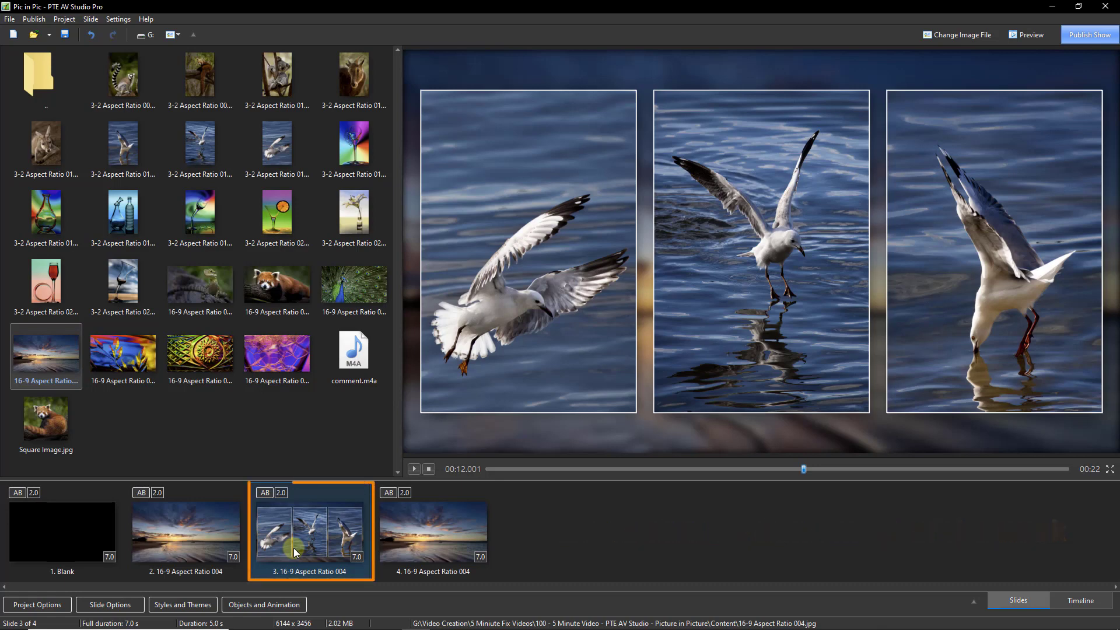
{"action": "key", "text": "ctrl+d"}
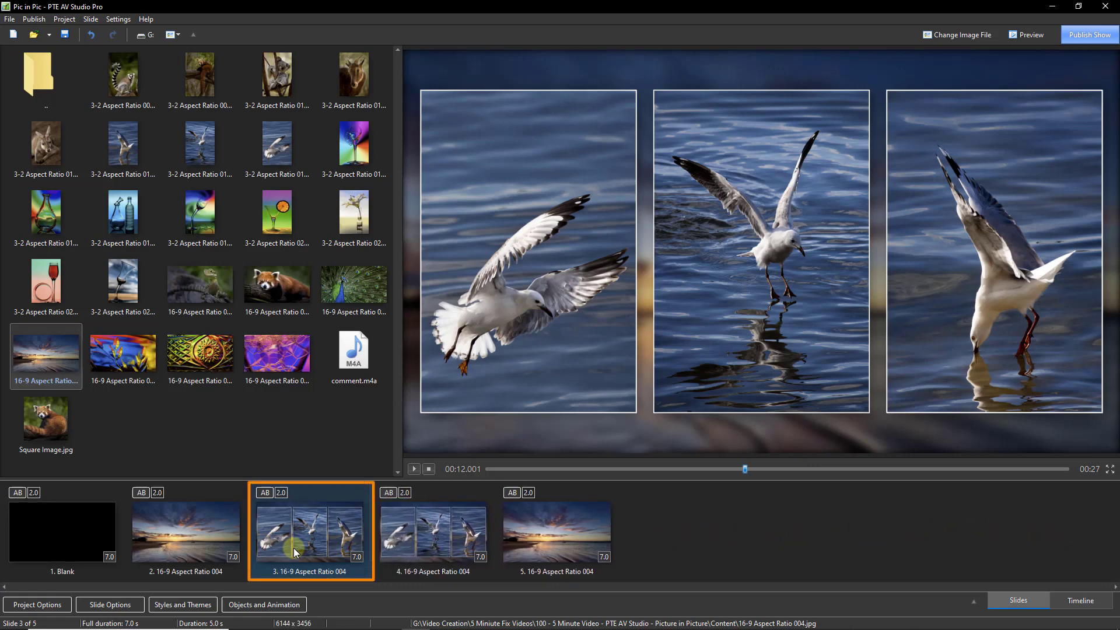
{"action": "key", "text": "ctrl+d"}
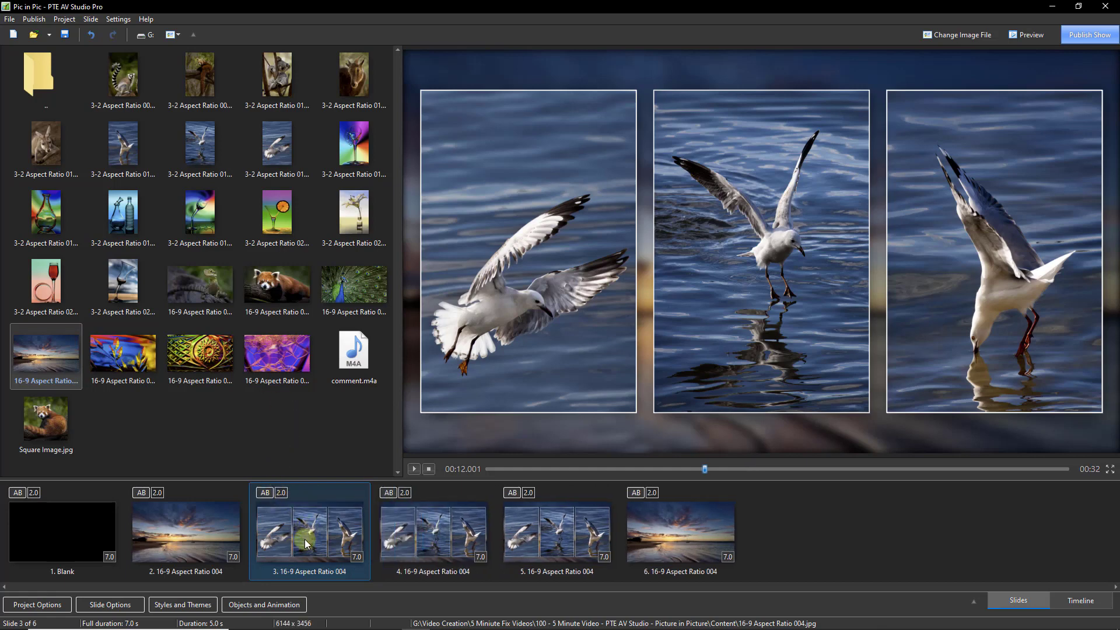
Step: Delete the middle and right seagull insets from slide 3, keeping only inset 015
{"action": "left_click", "coordinate": [264, 605]}
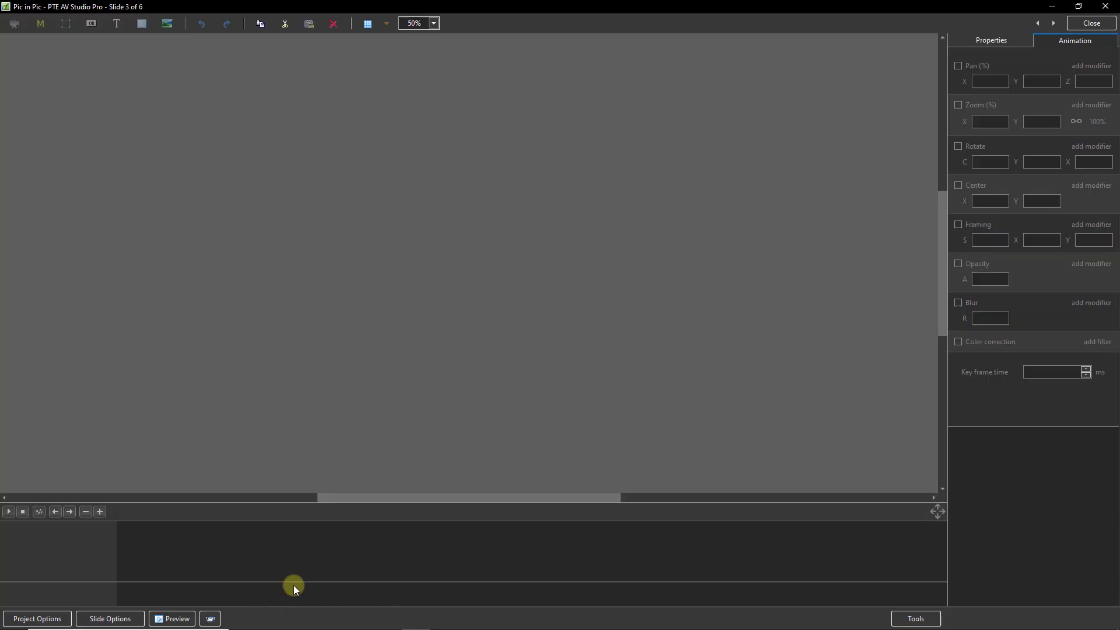
{"action": "left_click", "coordinate": [480, 290]}
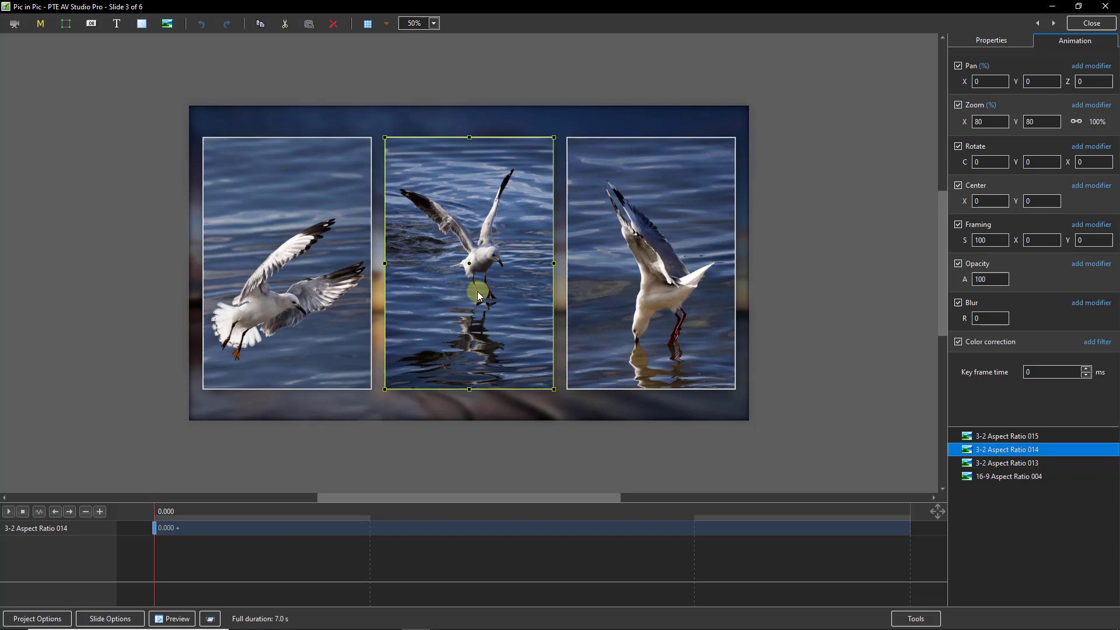
{"action": "key", "text": "Delete"}
{"action": "left_click", "coordinate": [669, 250]}
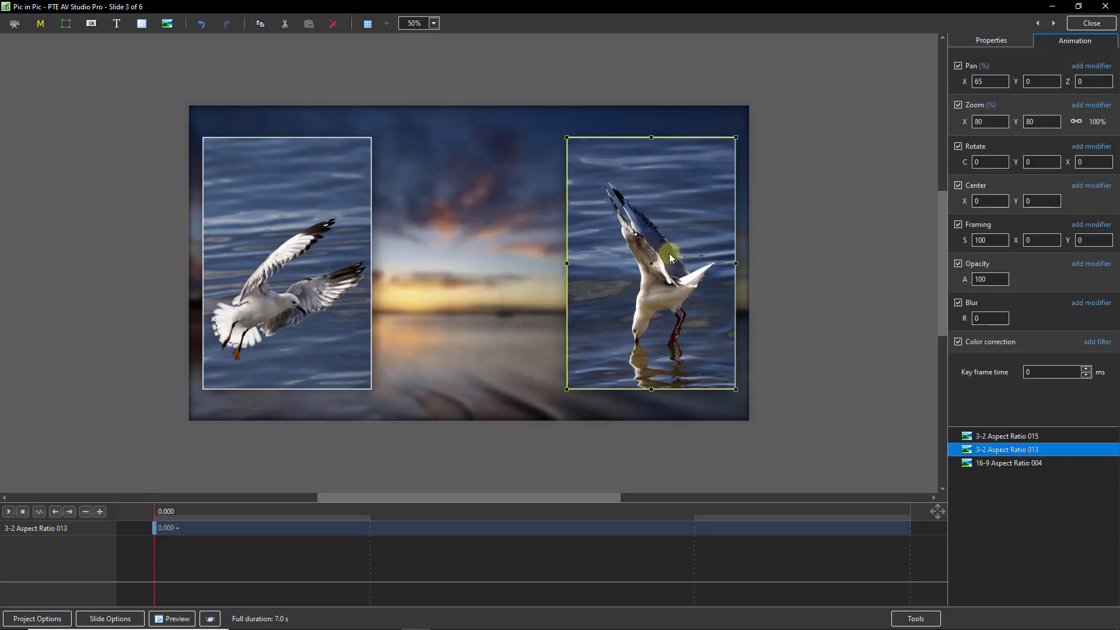
{"action": "key", "text": "Delete"}
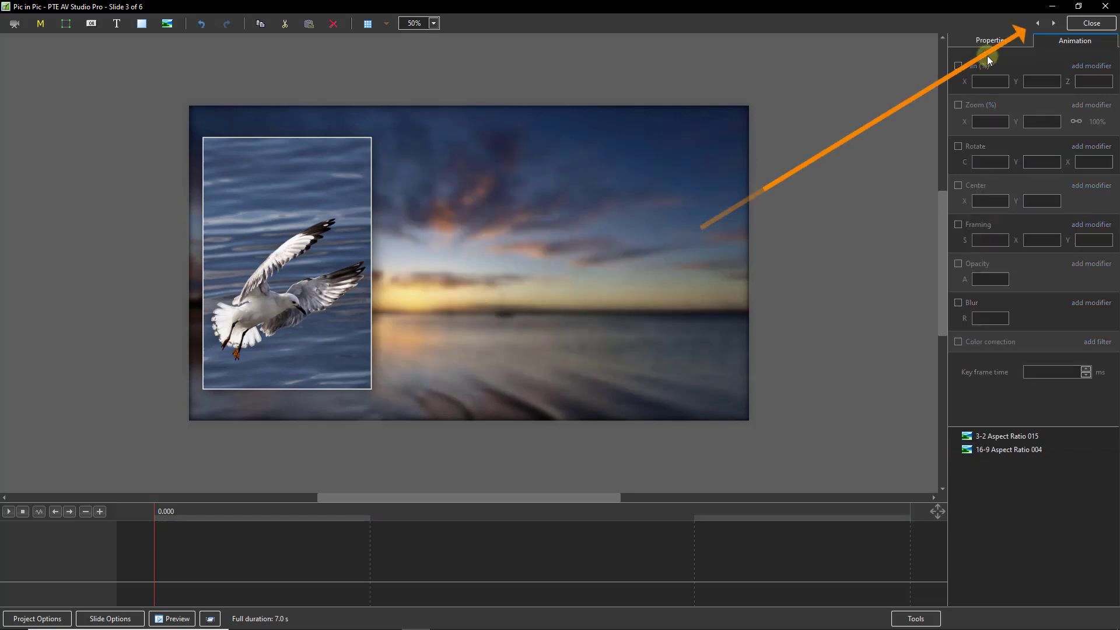
Step: On slide 4, delete the right seagull inset, keeping insets 015 and 014
{"action": "left_click", "coordinate": [1054, 23]}
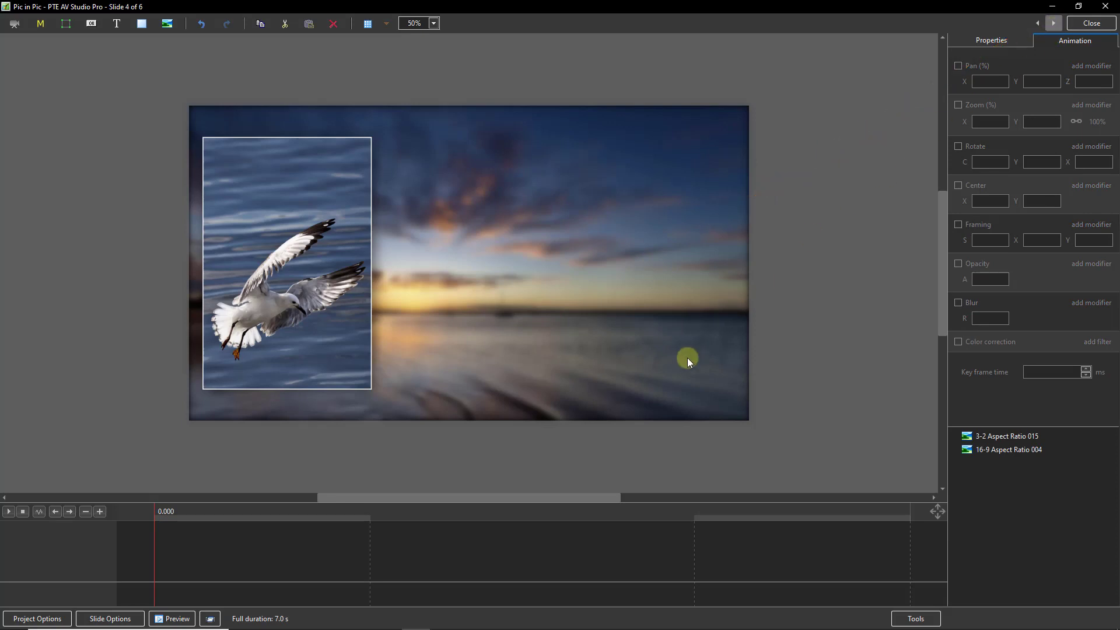
{"action": "left_click", "coordinate": [645, 239]}
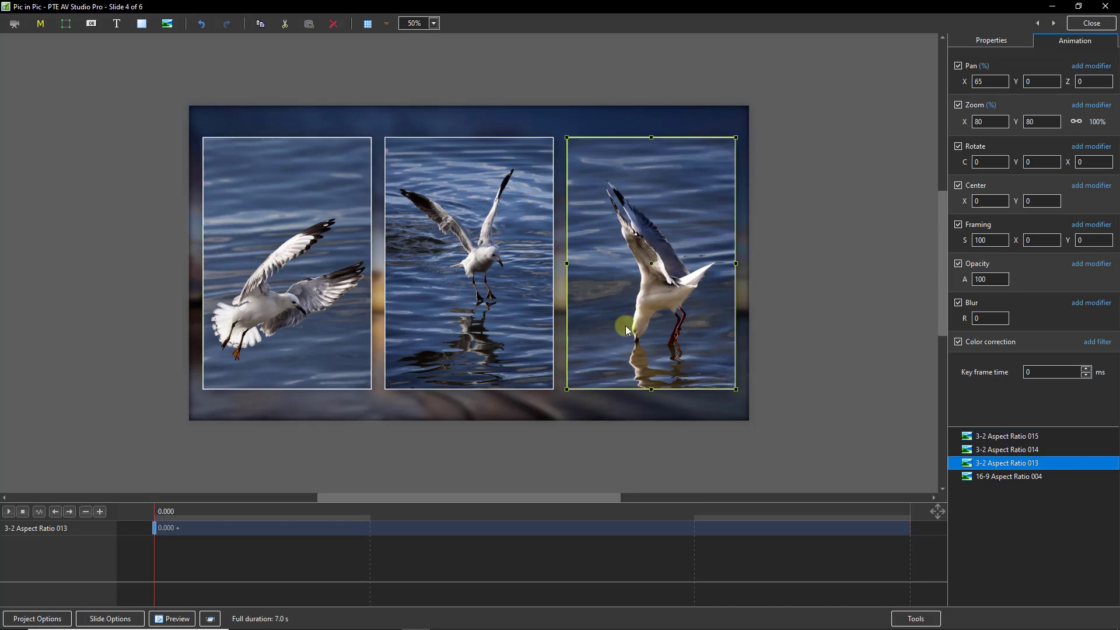
{"action": "key", "text": "Delete"}
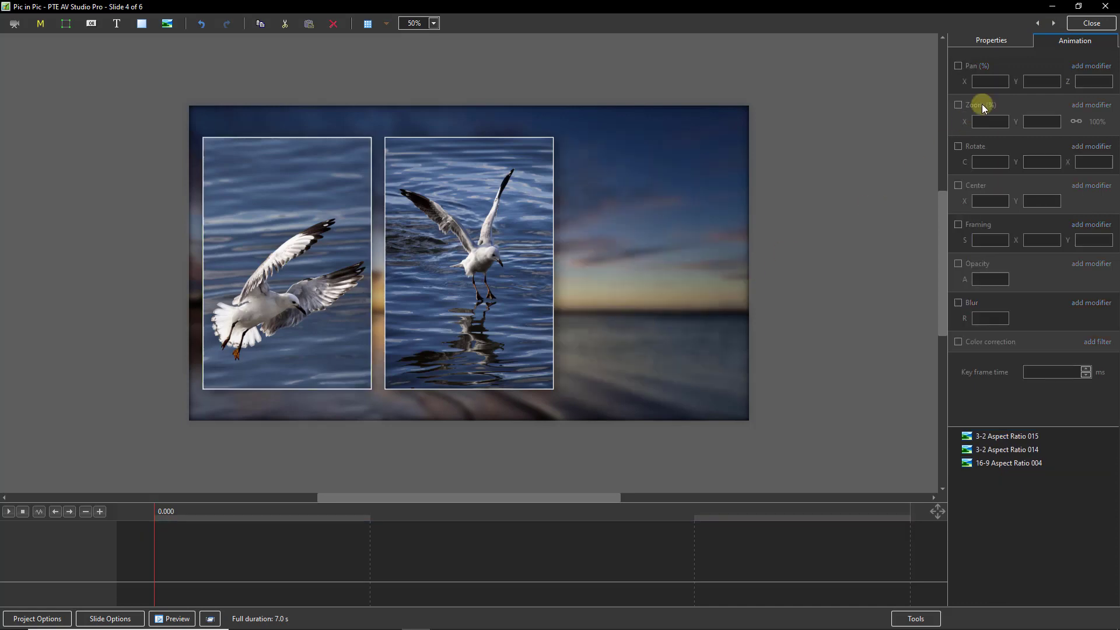
Step: Close the Objects and Animation editor to see slides 3, 4 and 5 with one, two and three seagull insets
{"action": "left_click", "coordinate": [1092, 23]}
{"action": "left_click", "coordinate": [339, 550]}
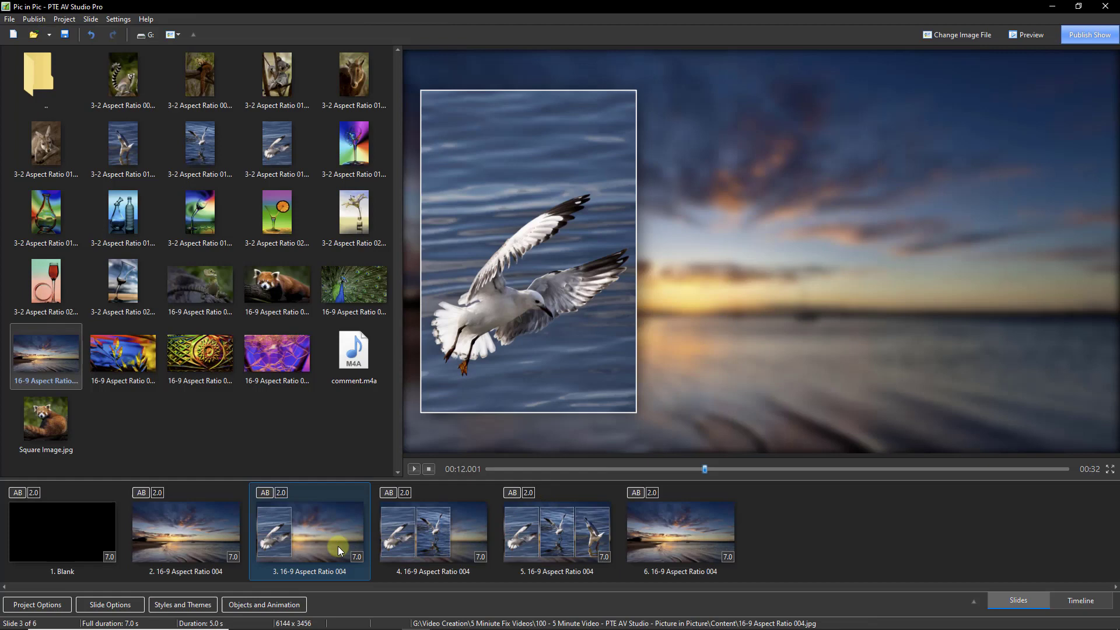